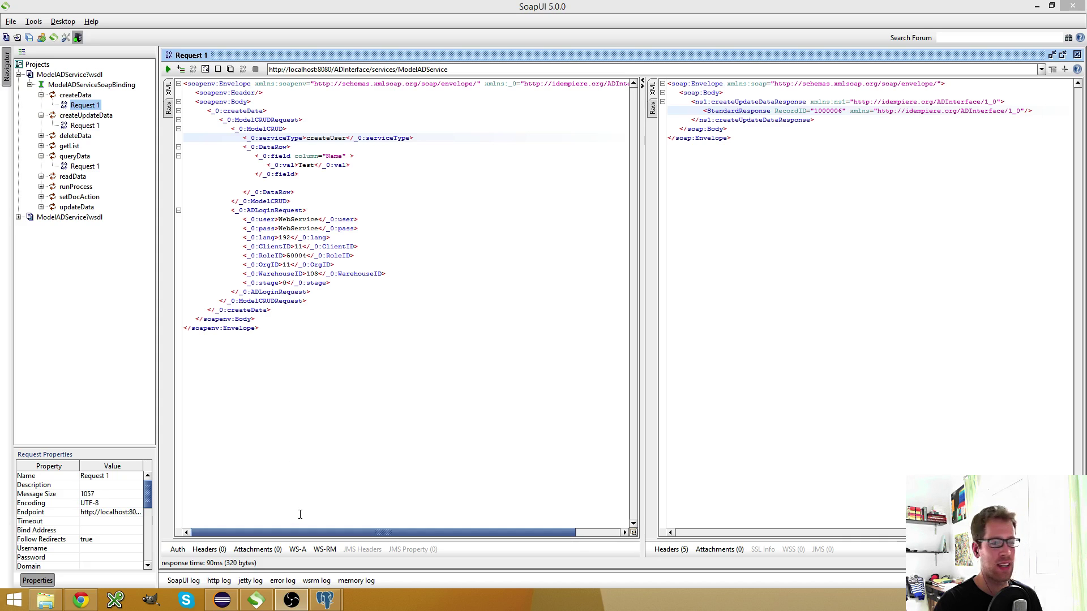
- Bring up iDempiere's createUser web service type record with its Name_Name and AD_User_ID field inputs
click(81, 600)
click(161, 111)
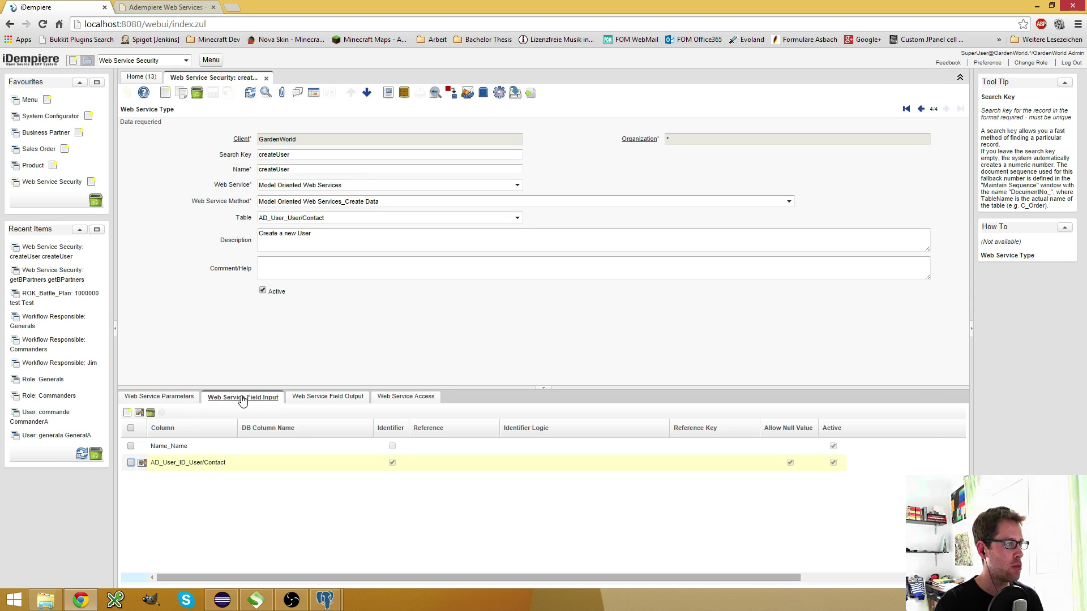
click(172, 397)
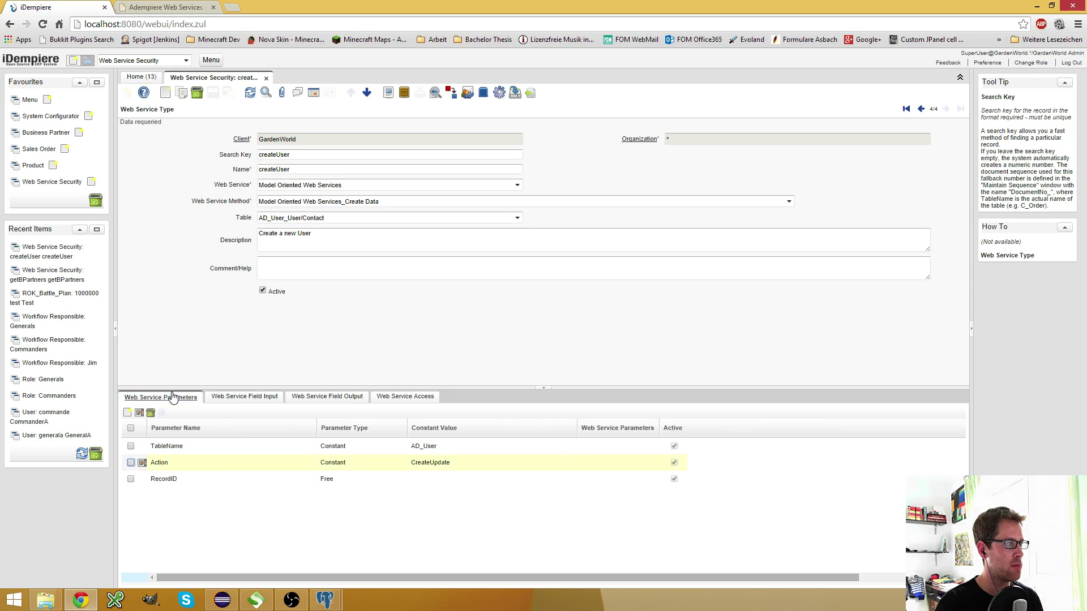
click(444, 465)
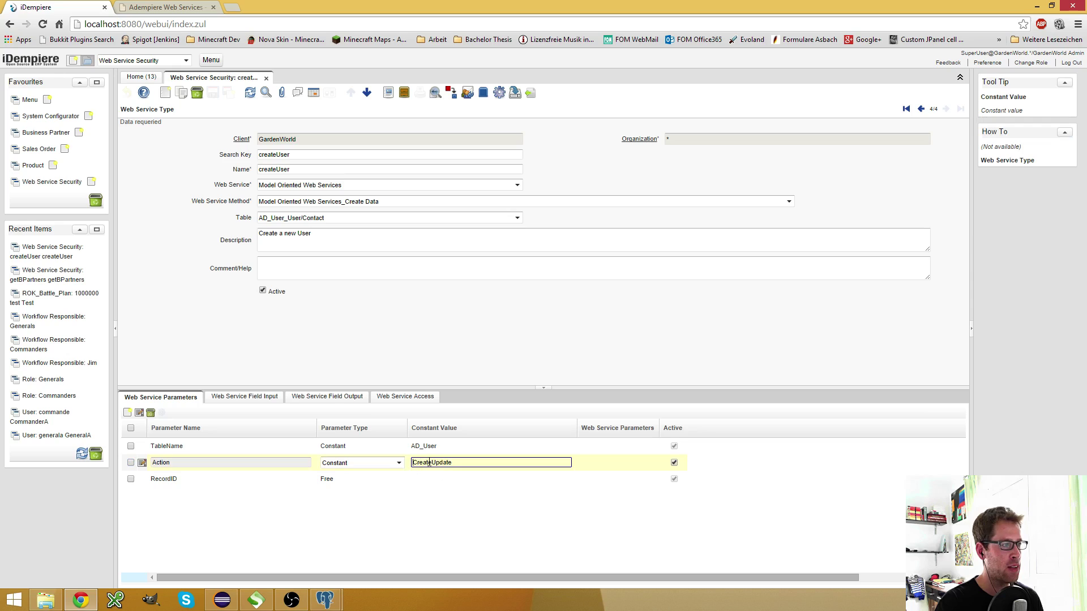
drag(429, 462, 454, 465)
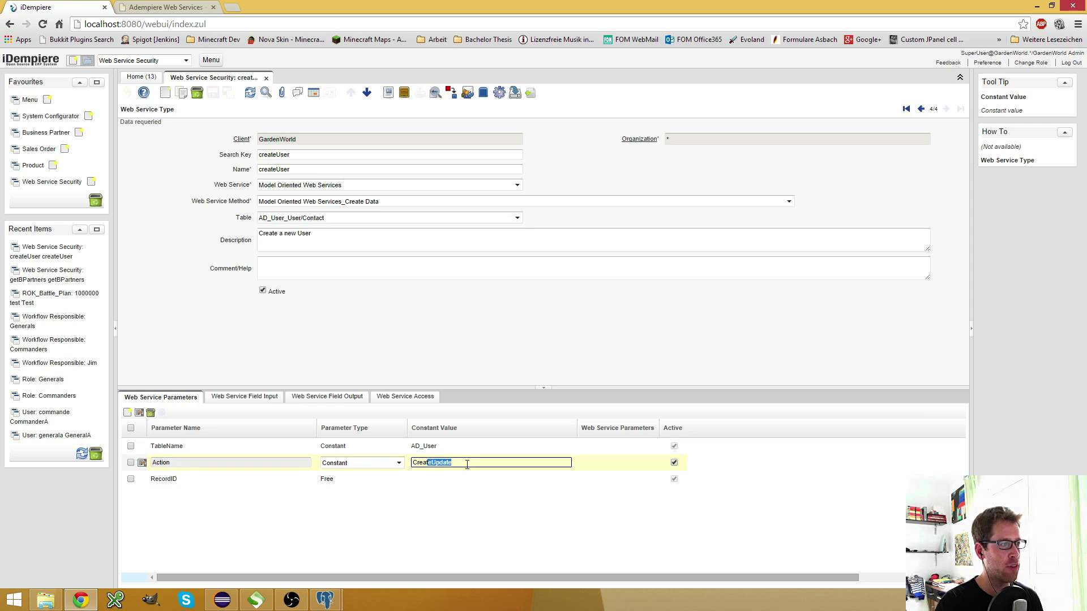
click(467, 464)
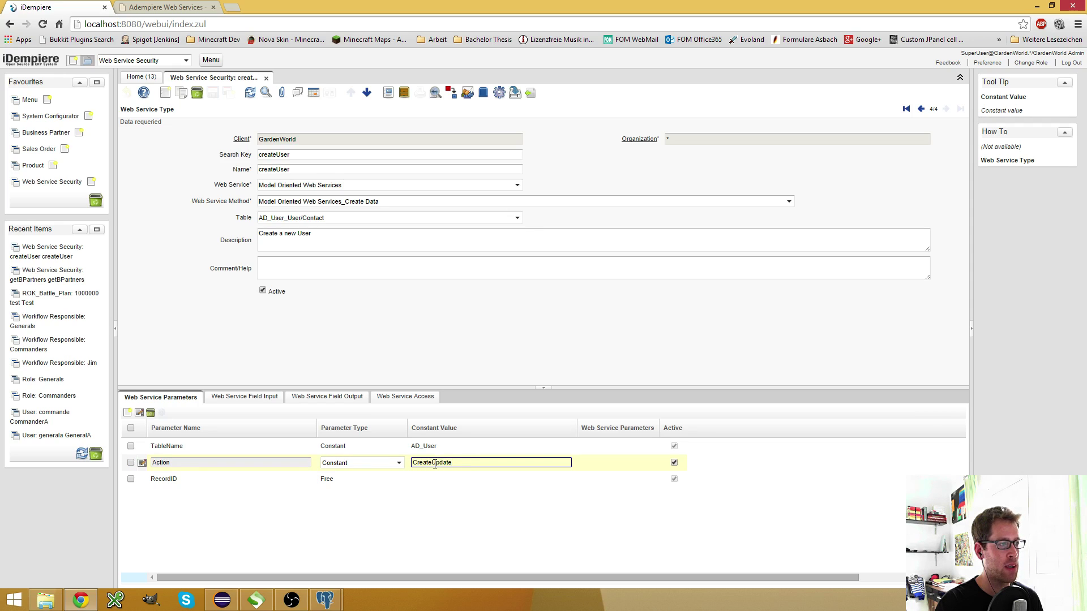
- Open createUser's AD_User_ID field input in form view, set Identifier checked, and save it
click(251, 401)
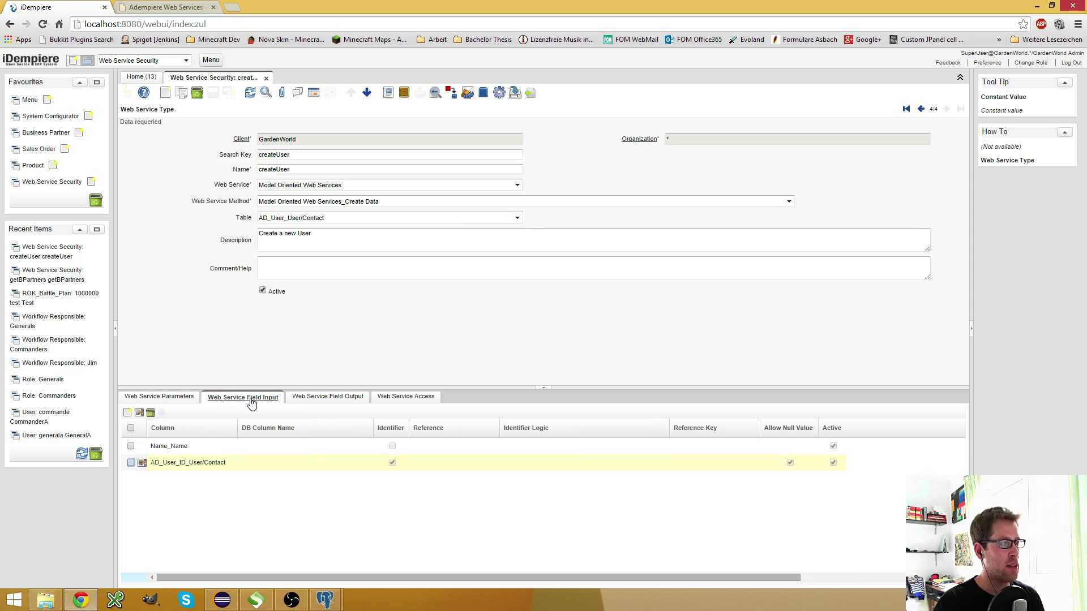
click(252, 400)
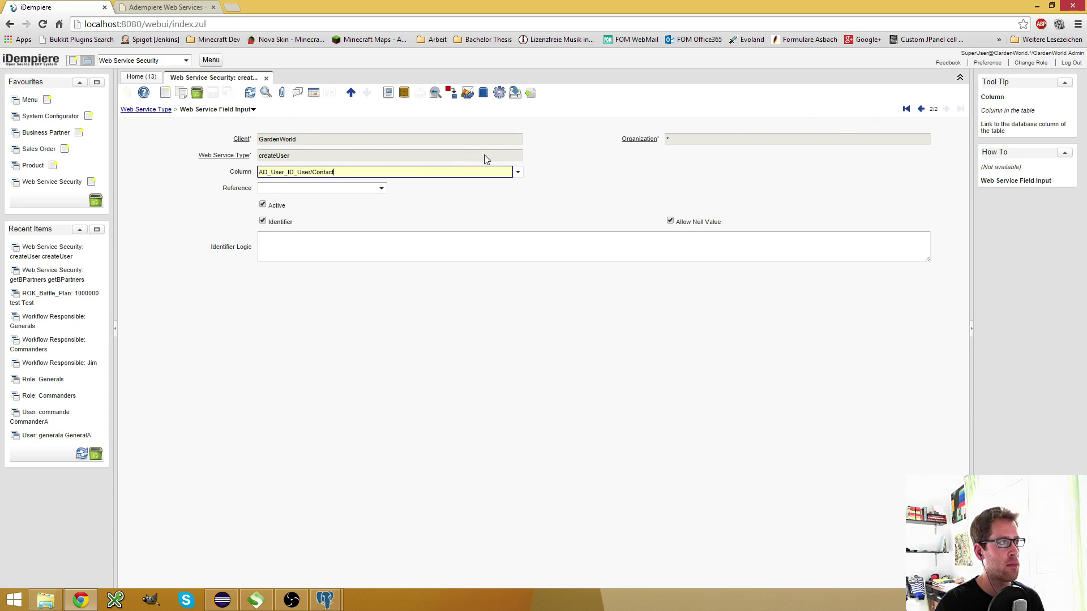
click(226, 110)
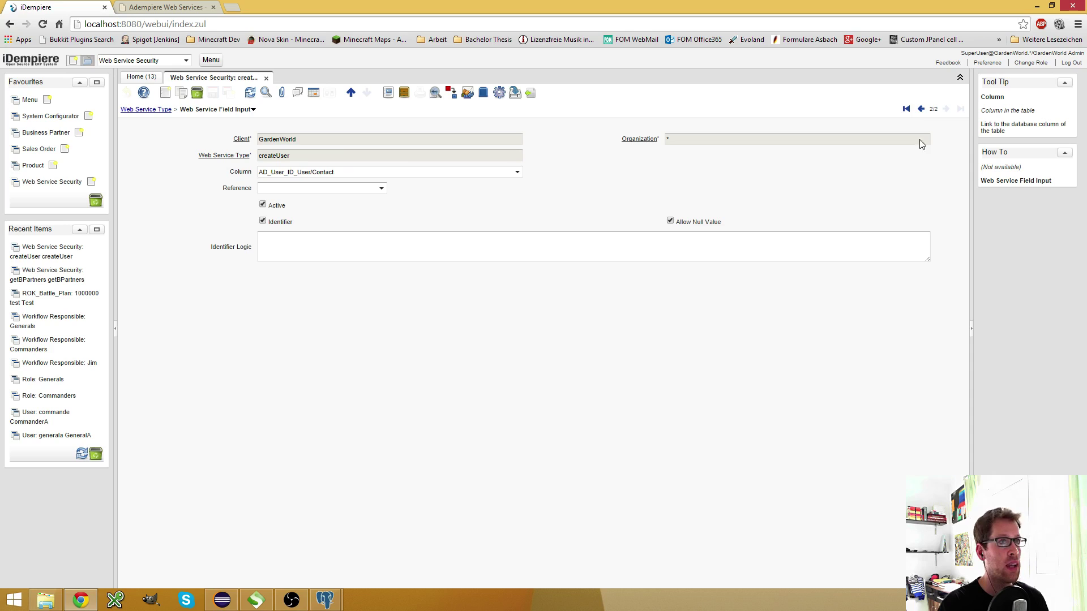
click(920, 109)
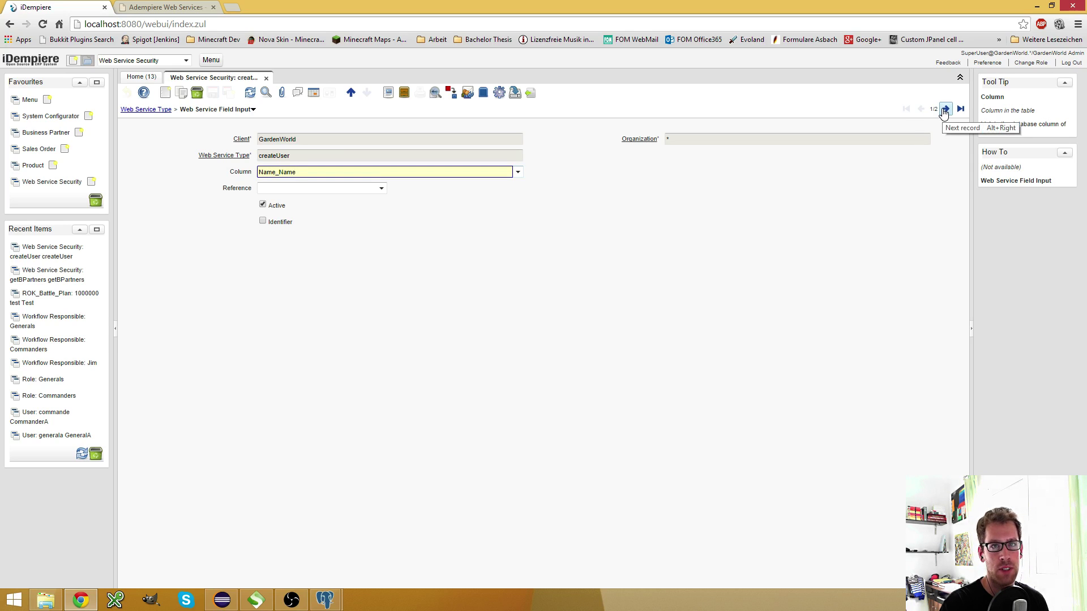
click(943, 111)
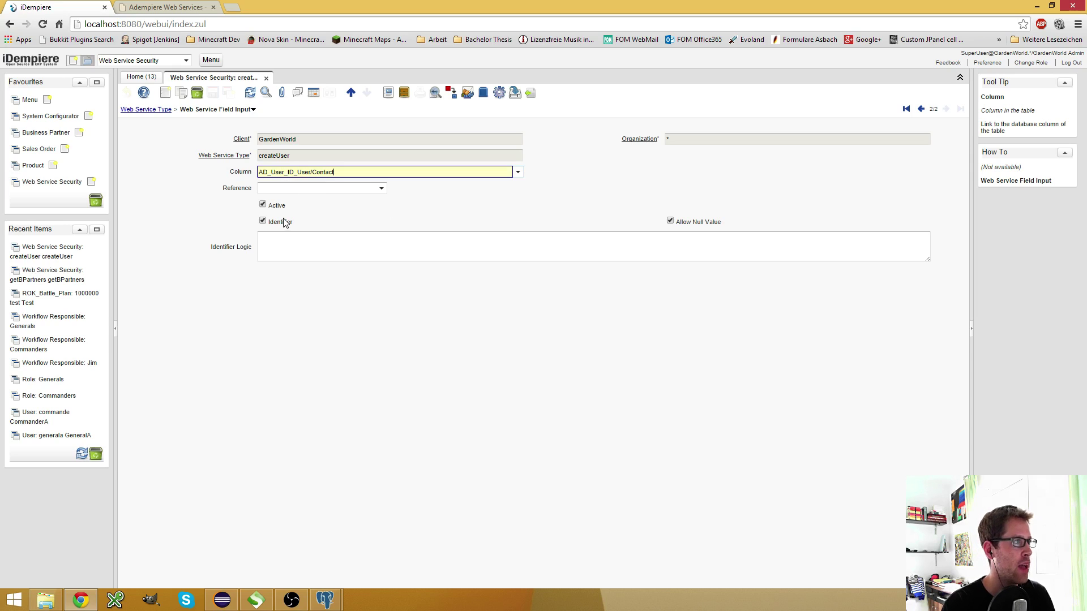
double_click(263, 220)
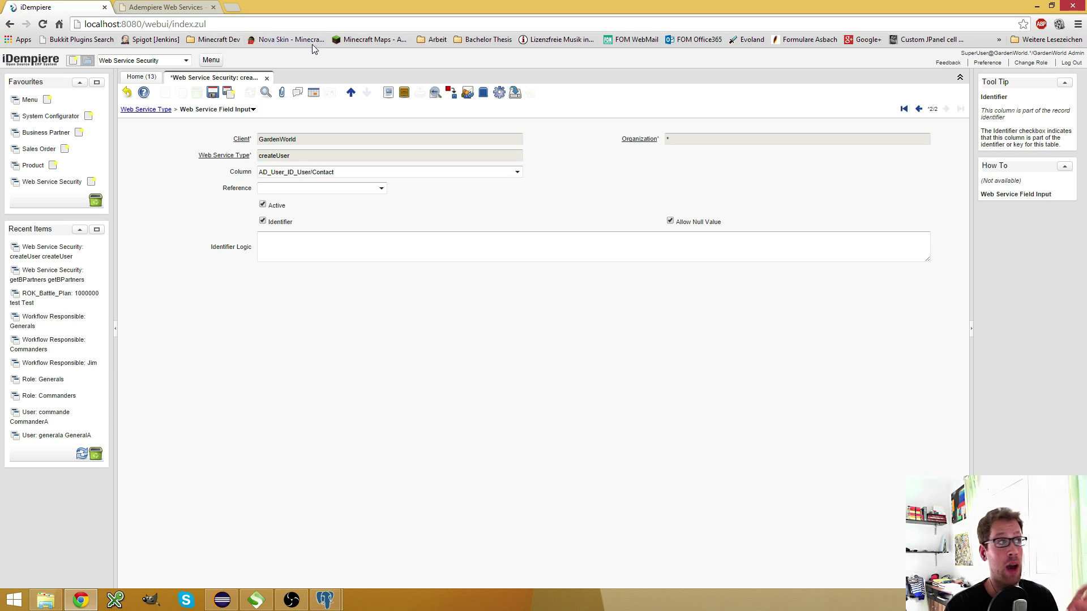
click(213, 93)
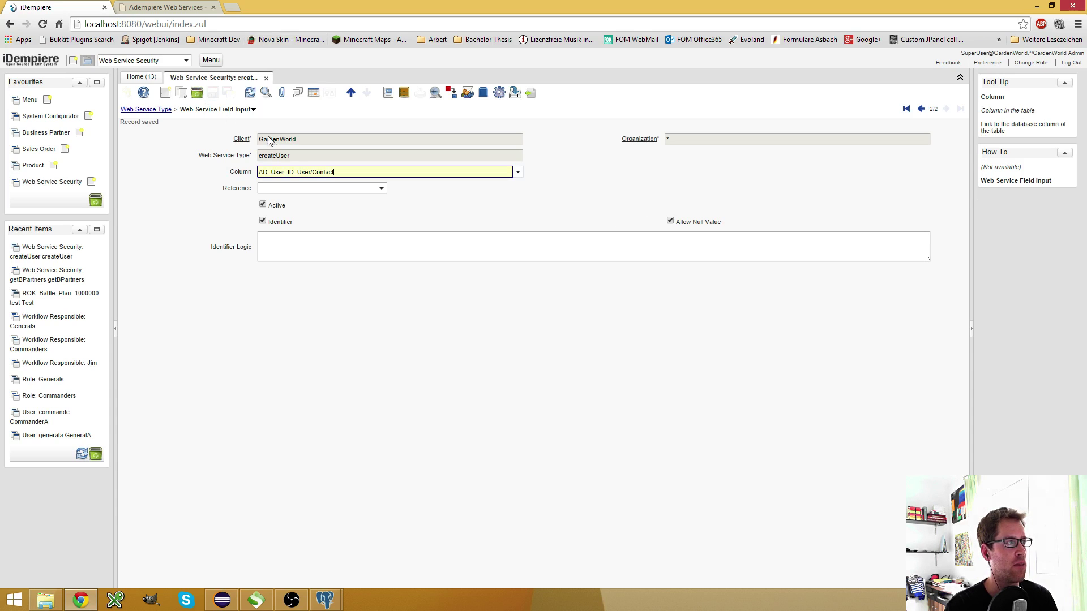
- Return to the createUser web service type, then bring SoapUI's createData Request 1 forward
click(141, 111)
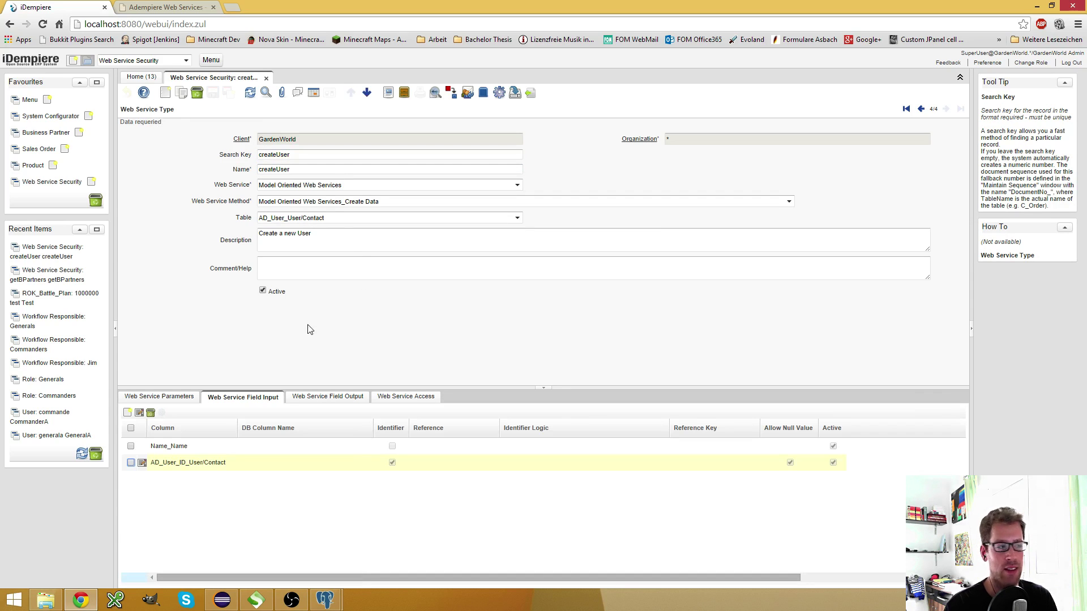
mouse_move(268, 606)
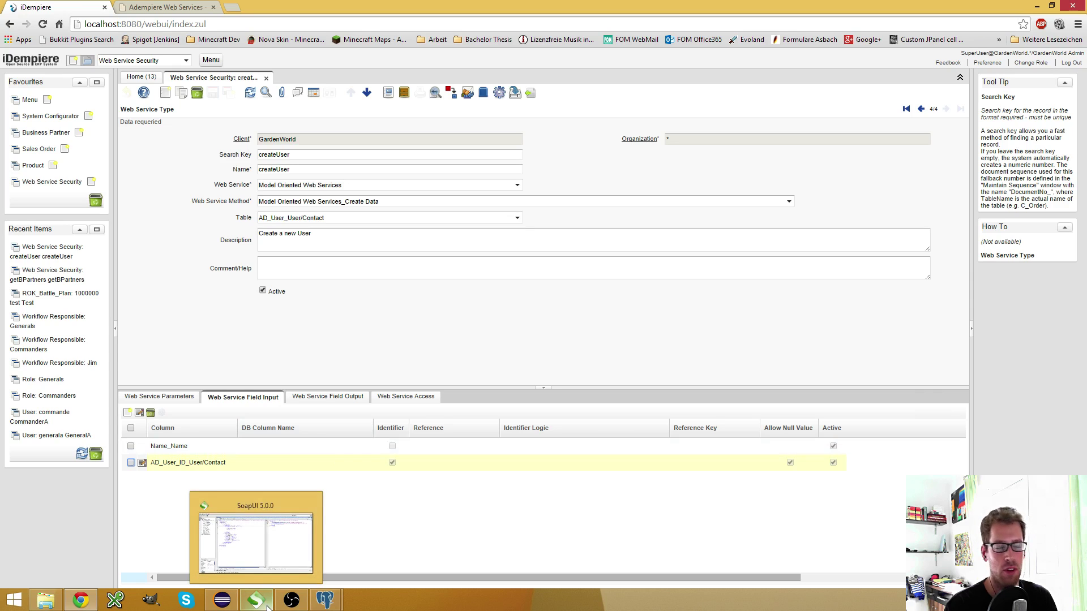
click(262, 605)
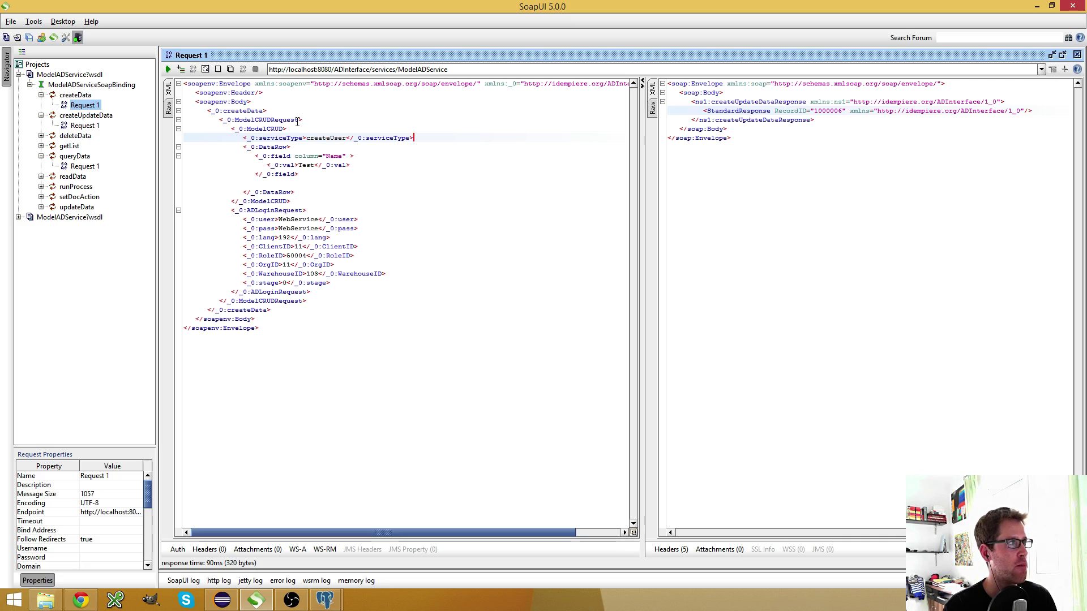
- Submit the createData request for serviceType createUser
click(168, 69)
click(169, 69)
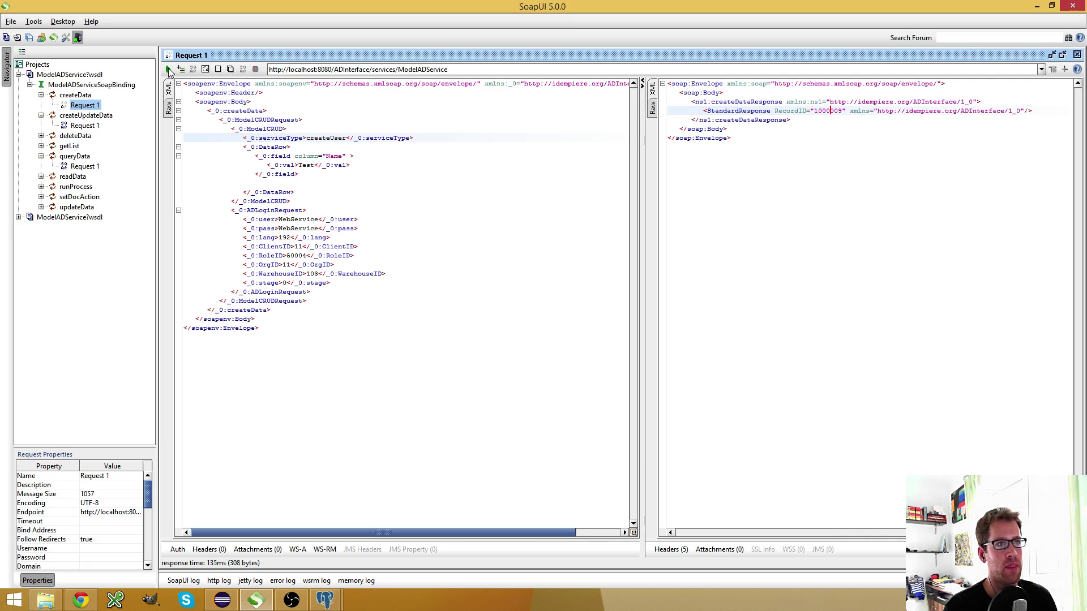
click(168, 69)
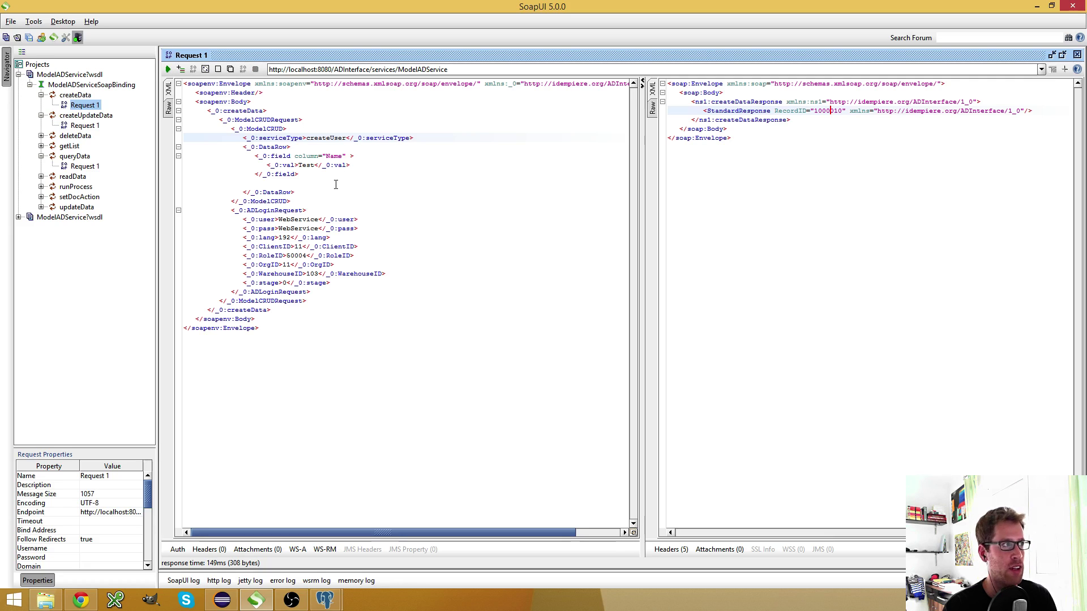
- Add an AD_User_ID field with value 1000010 and change the Name value to Test123
drag(299, 174, 260, 159)
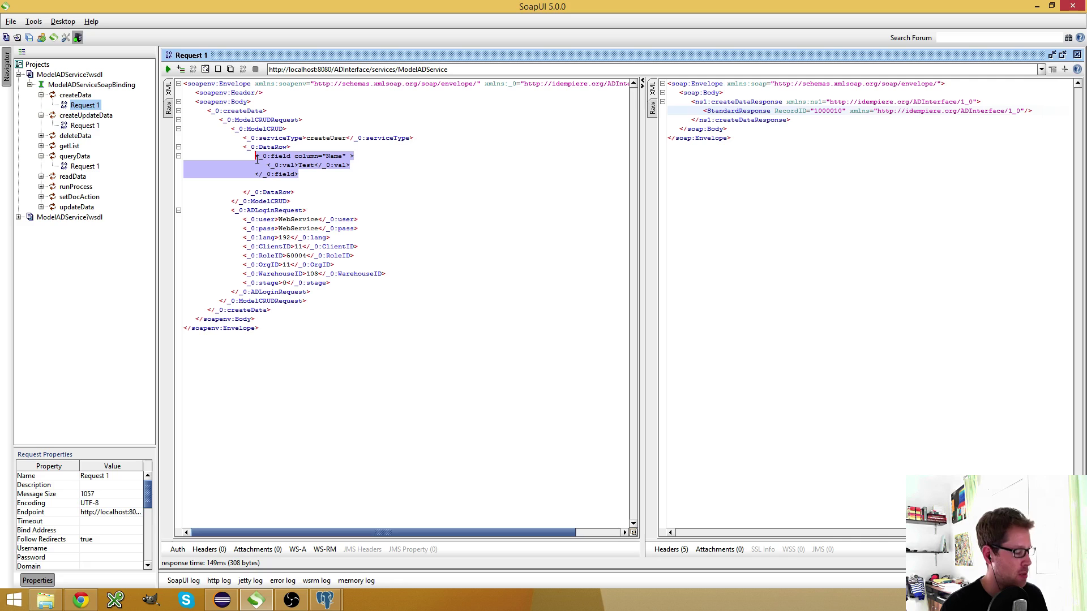
key(ctrl+c)
key(Down)
key(ctrl+v)
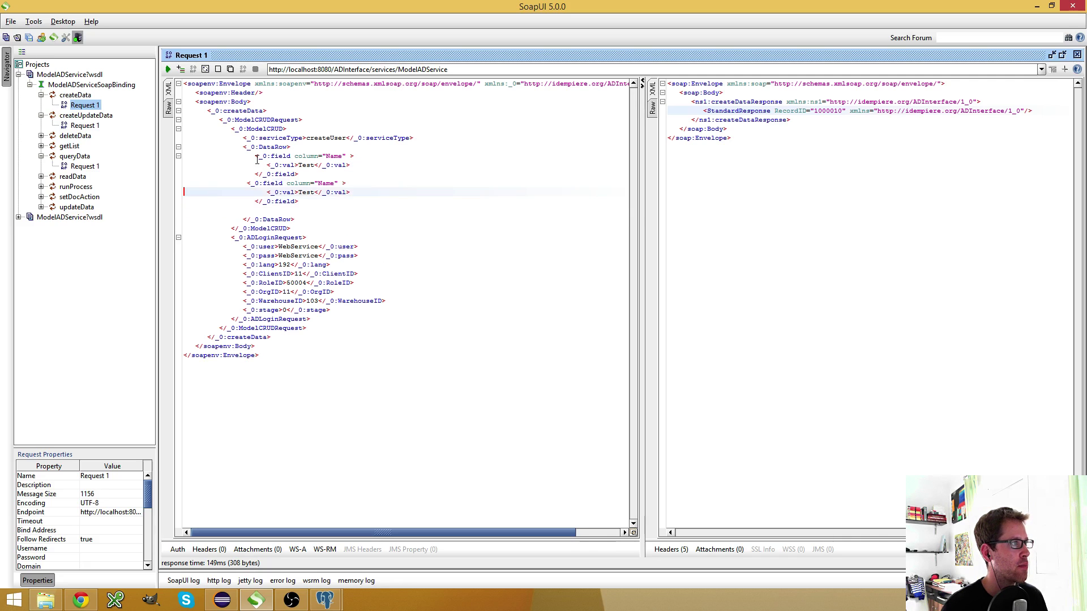
key(Left)
key(Left)
key(ctrl+shift+Left)
text(AD)
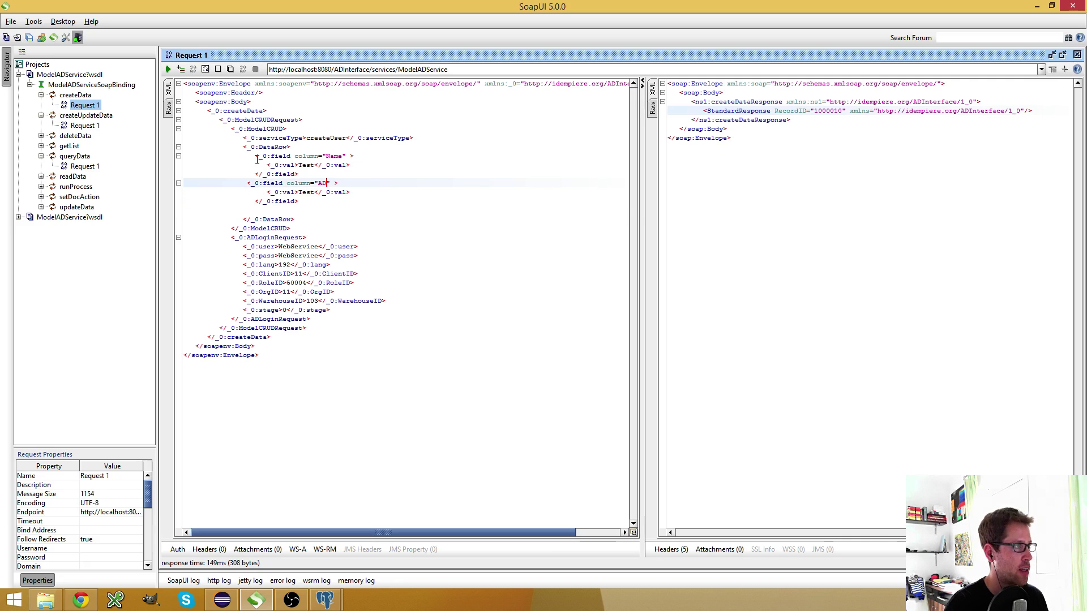
text(_Us)
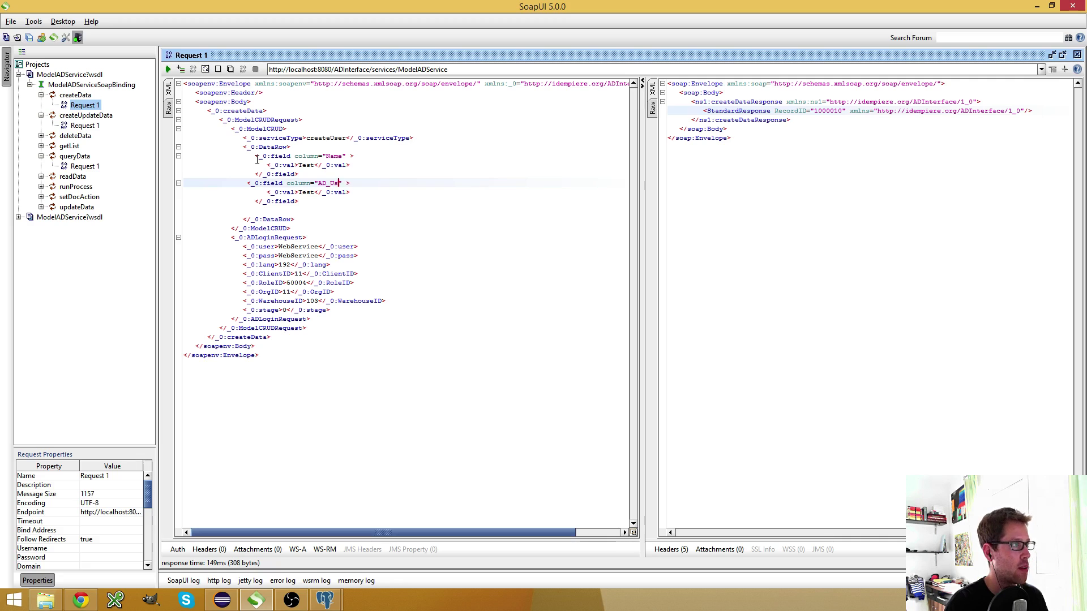
text(er_ID)
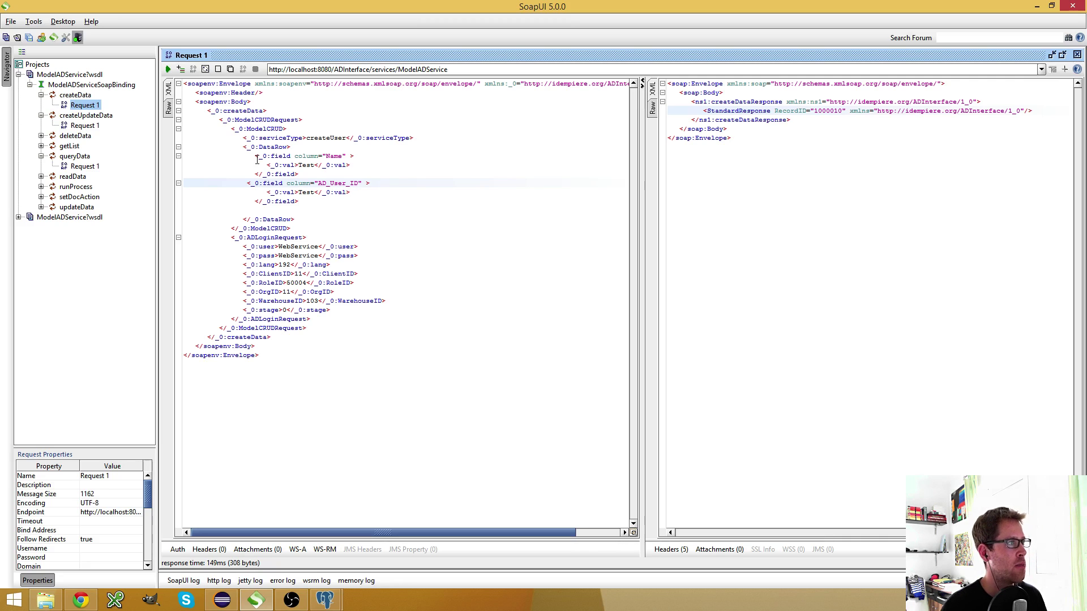
key(Down)
key(Left)
key(Left)
key(ctrl+shift+Left)
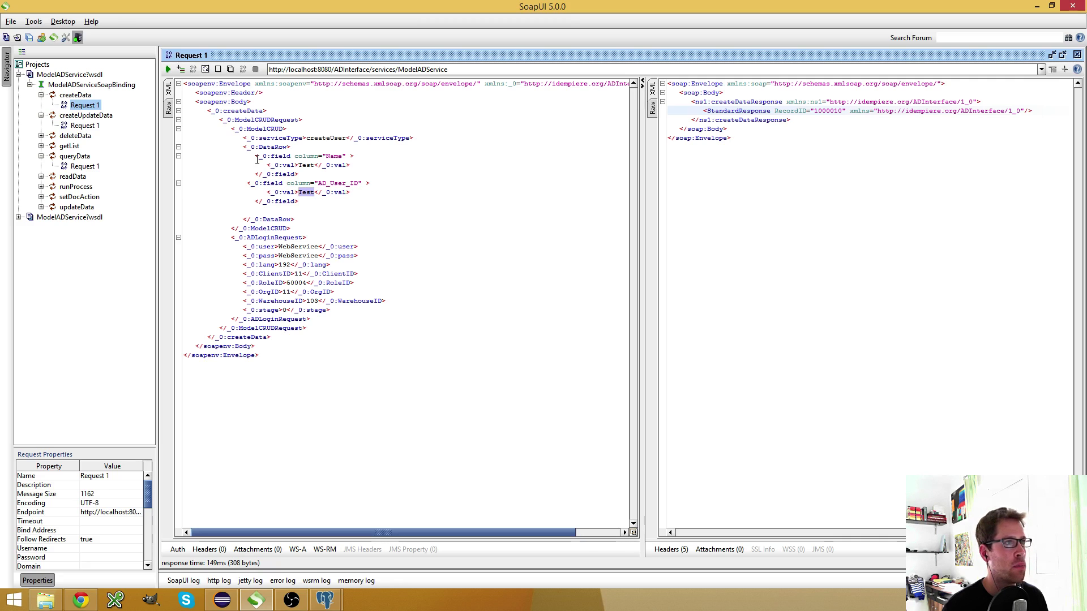
text(1000)
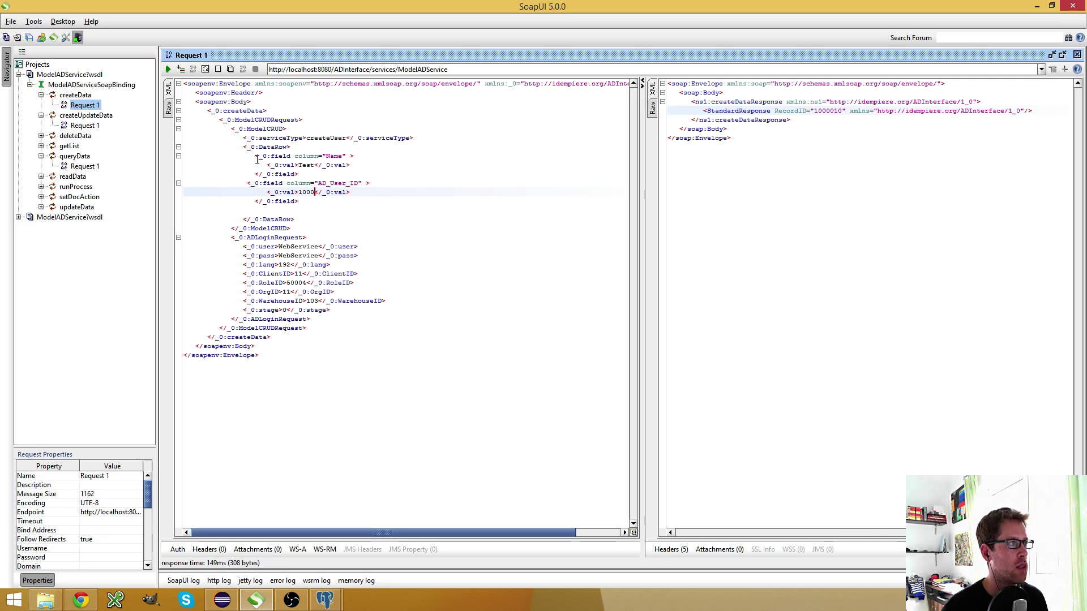
text(010)
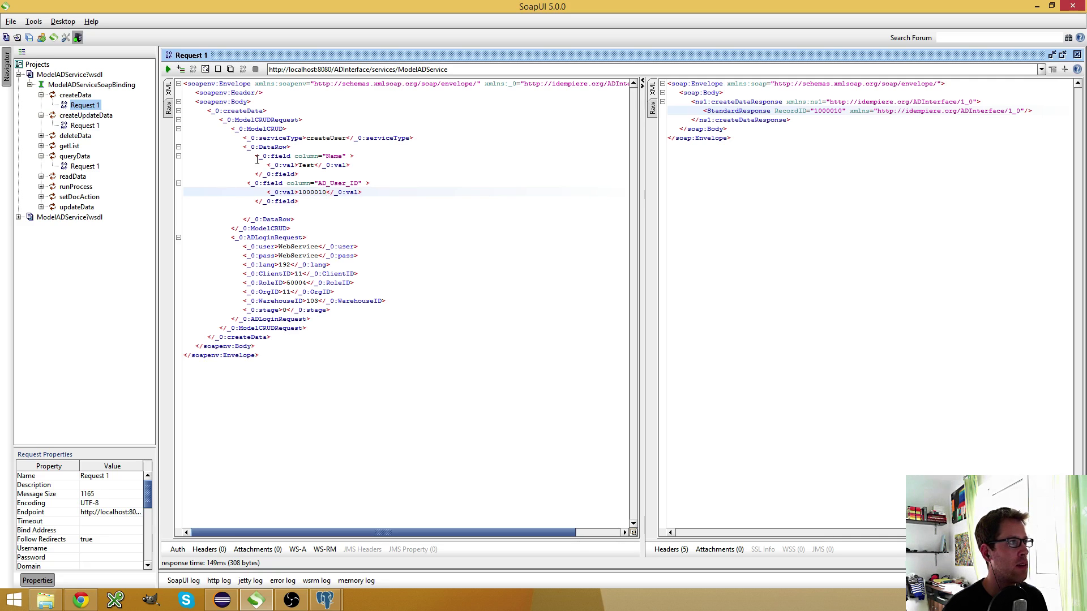
key(Up)
key(Up)
key(Up)
text(123)
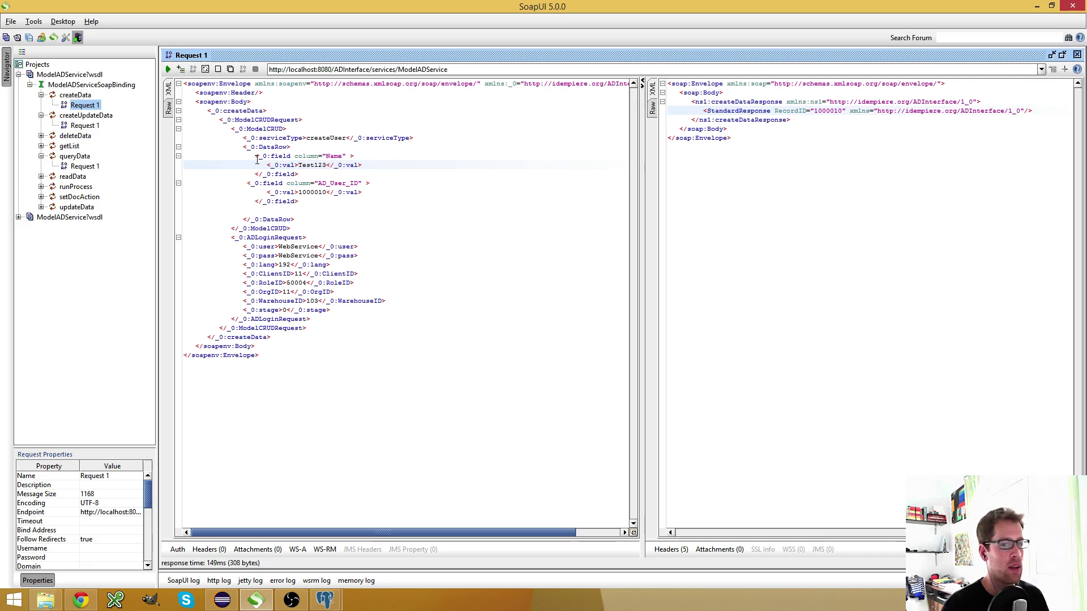
click(168, 69)
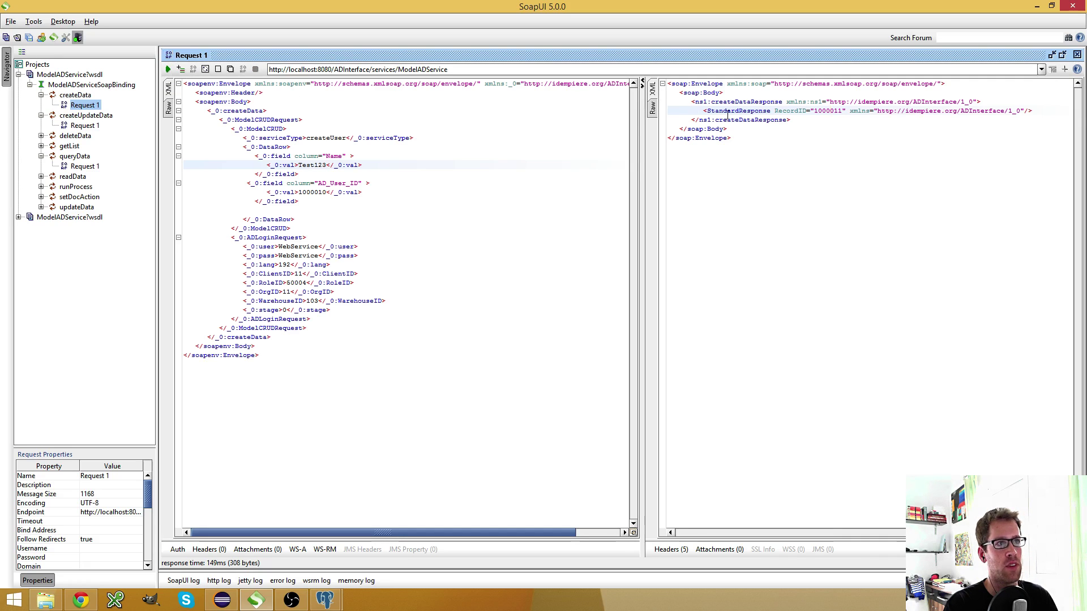
triple_click(830, 111)
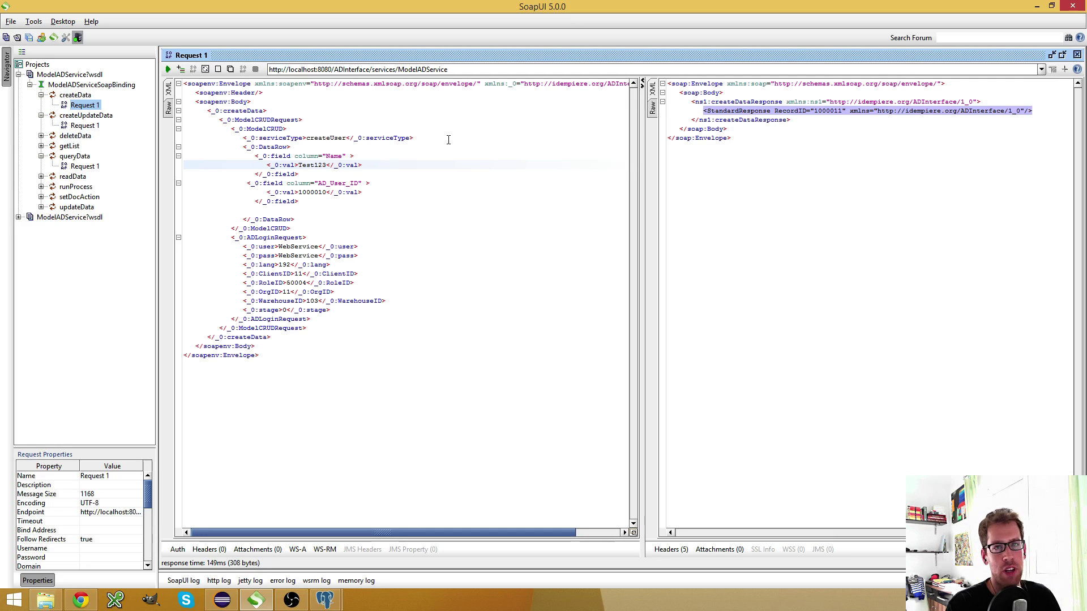
click(368, 110)
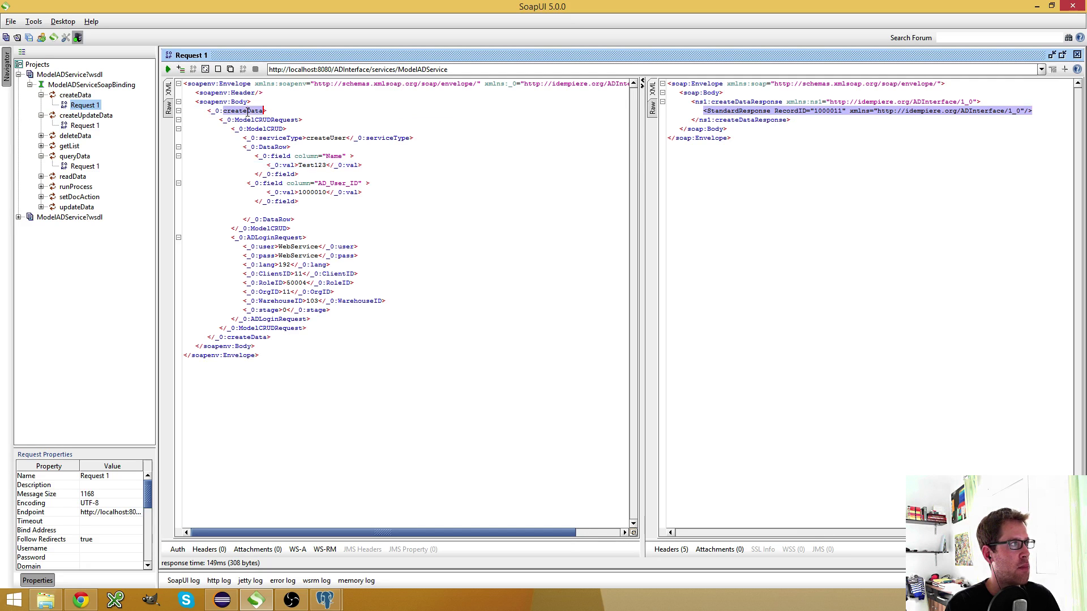
- Change createData to createUpdateData, submit, and compare returned RecordID 1000010 with the request's AD_User_ID
click(314, 108)
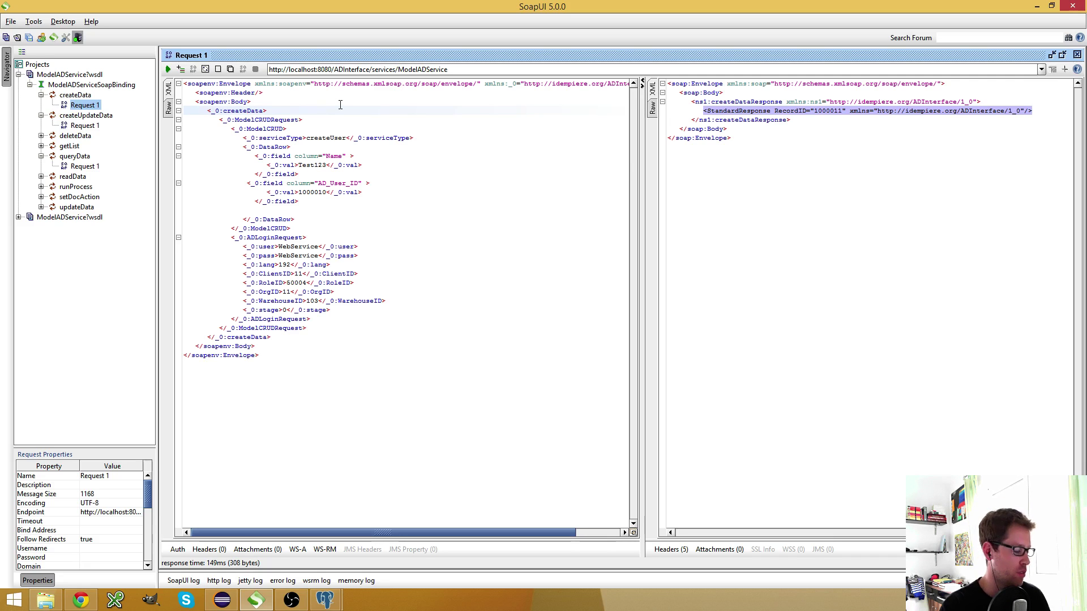
text(Update)
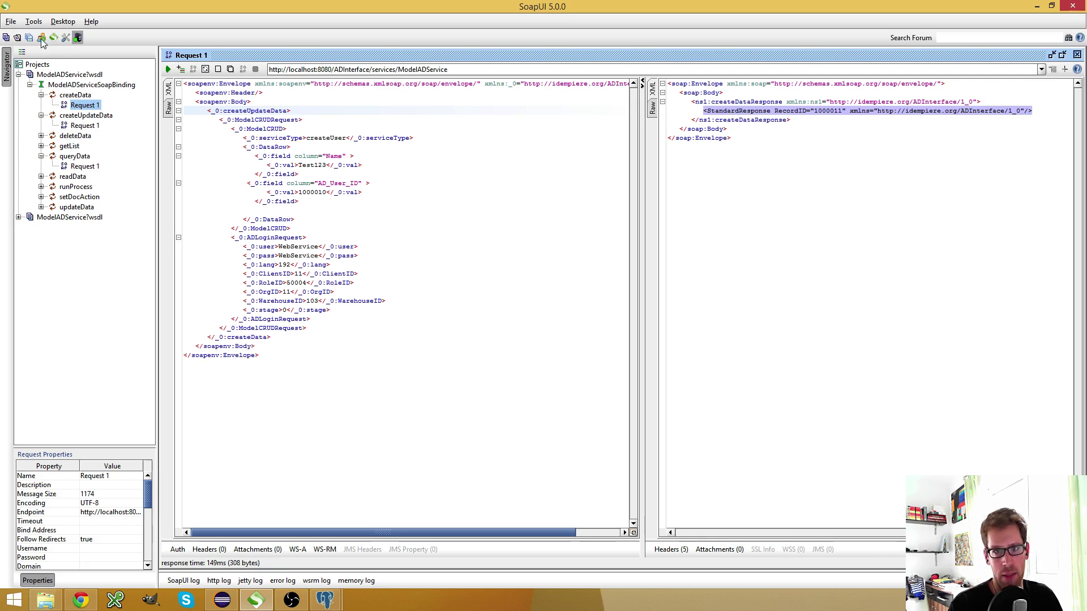
click(168, 69)
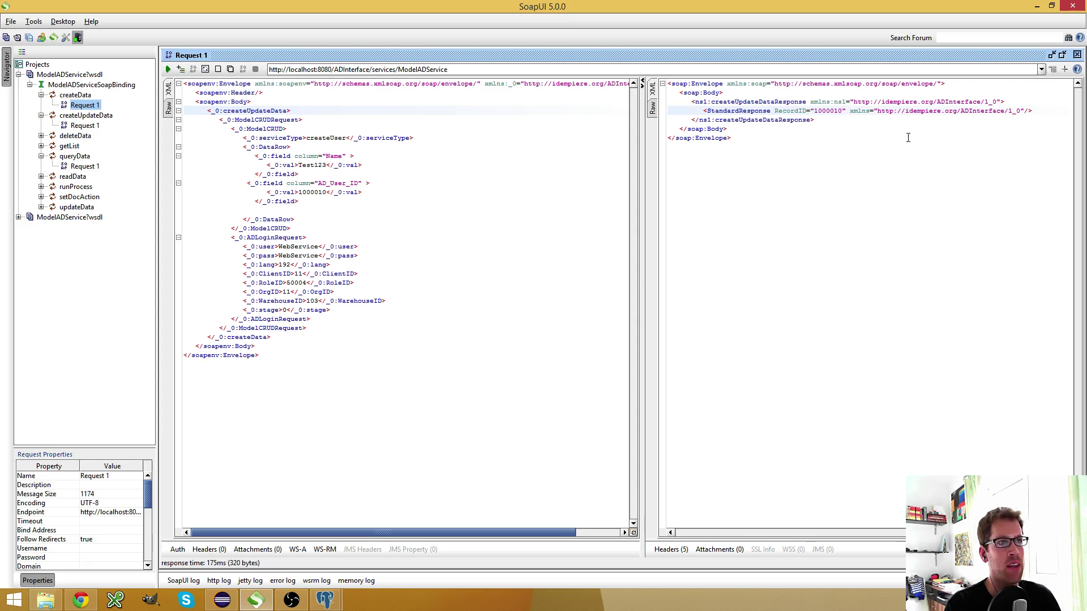
double_click(834, 112)
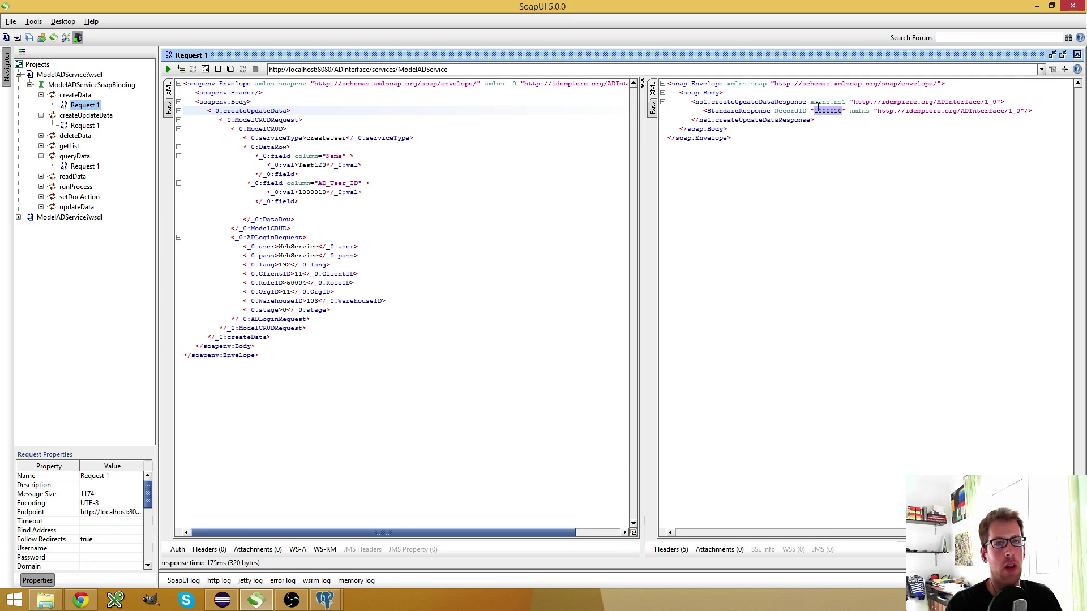
double_click(312, 192)
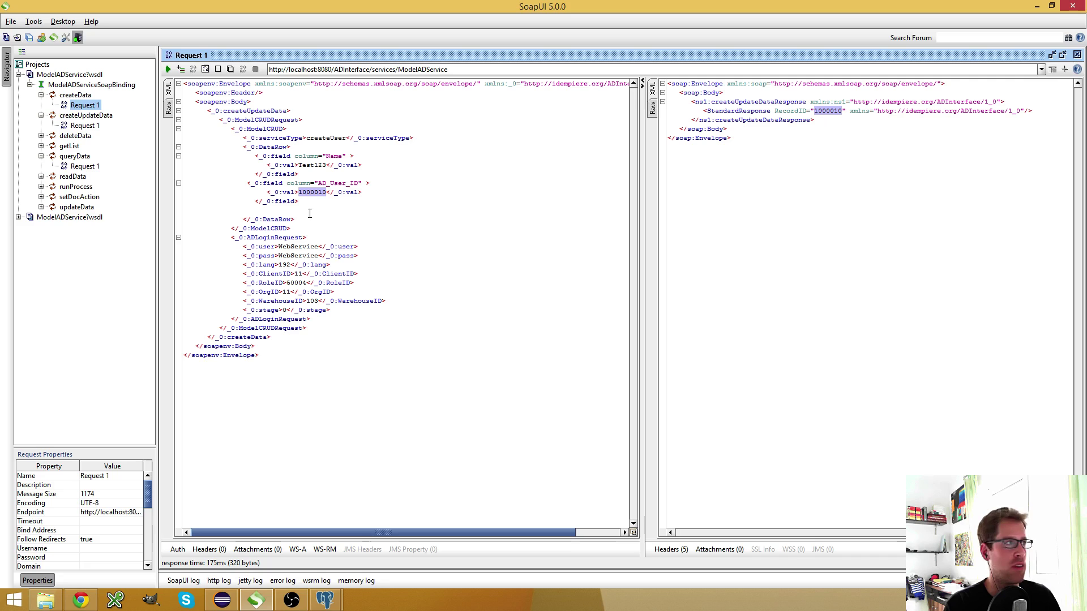
- Submit the request without the AD_User_ID field, creating record 1000015, then restore the field
drag(315, 206, 223, 184)
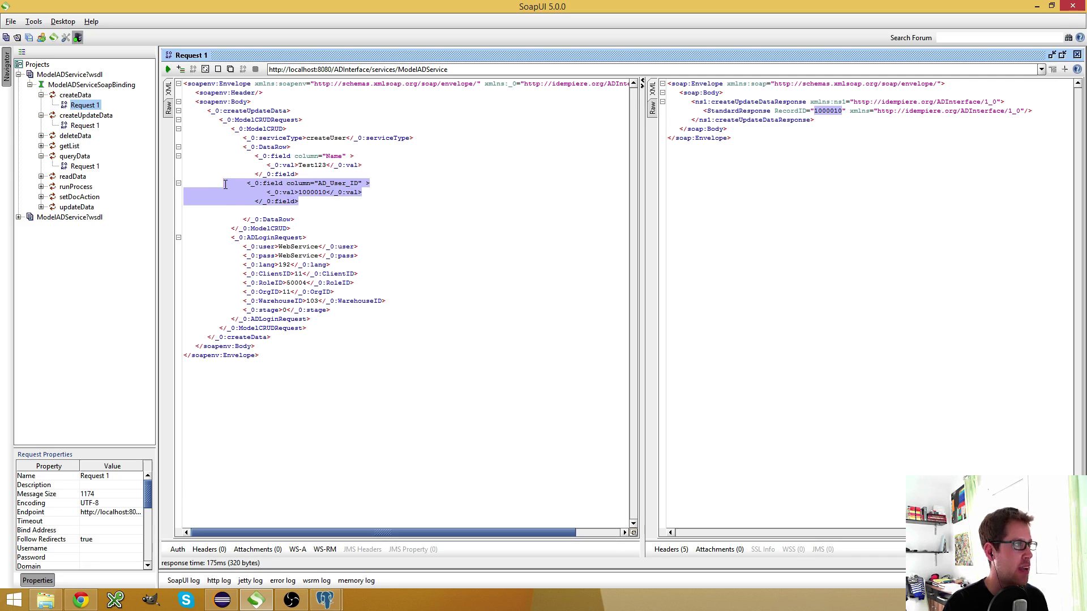
key(Delete)
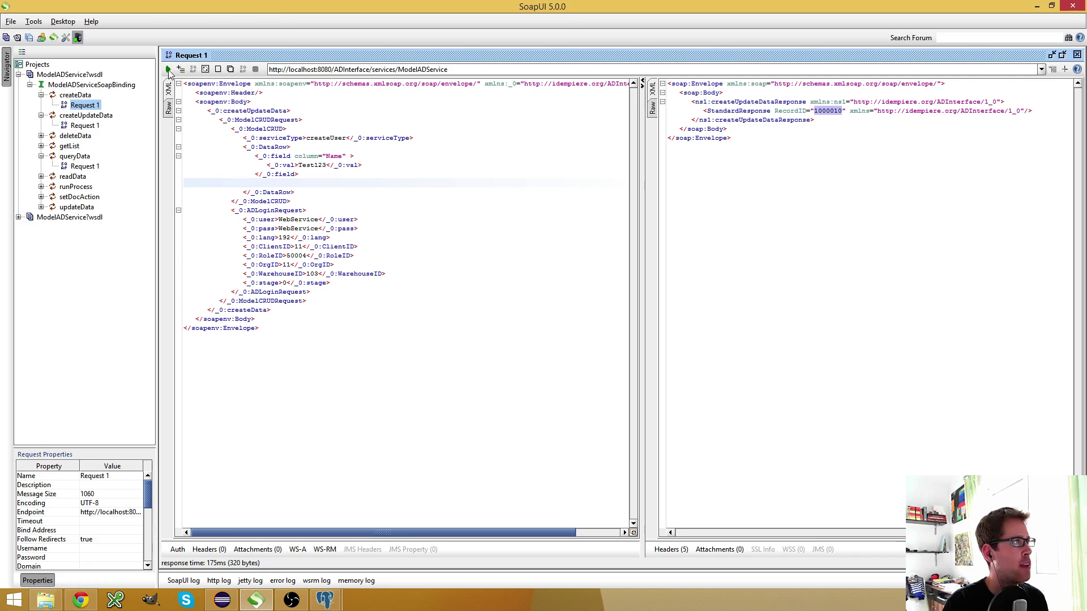
click(168, 69)
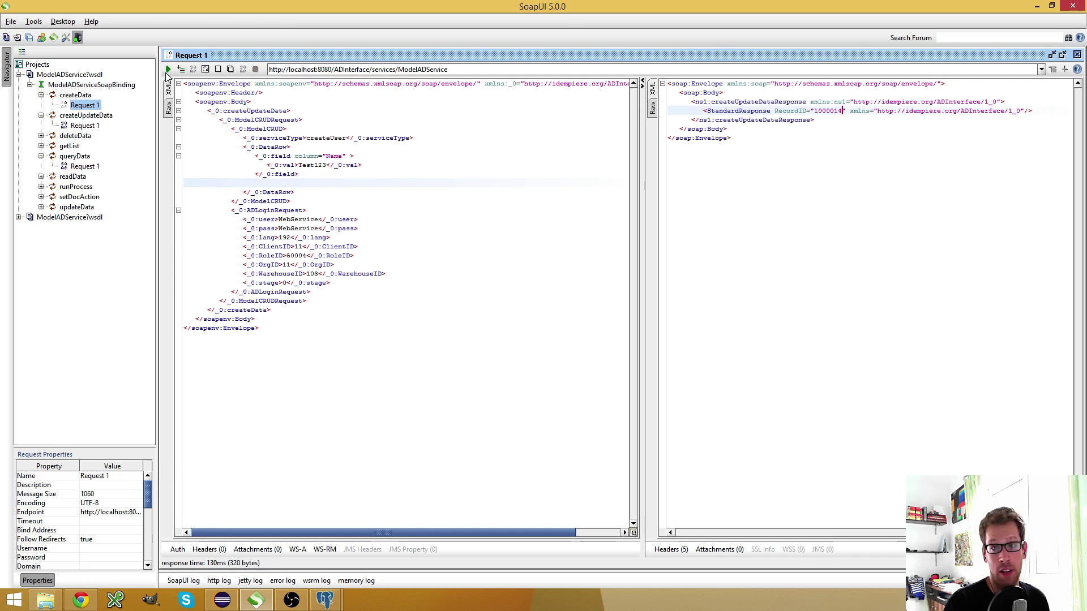
key(ctrl+z)
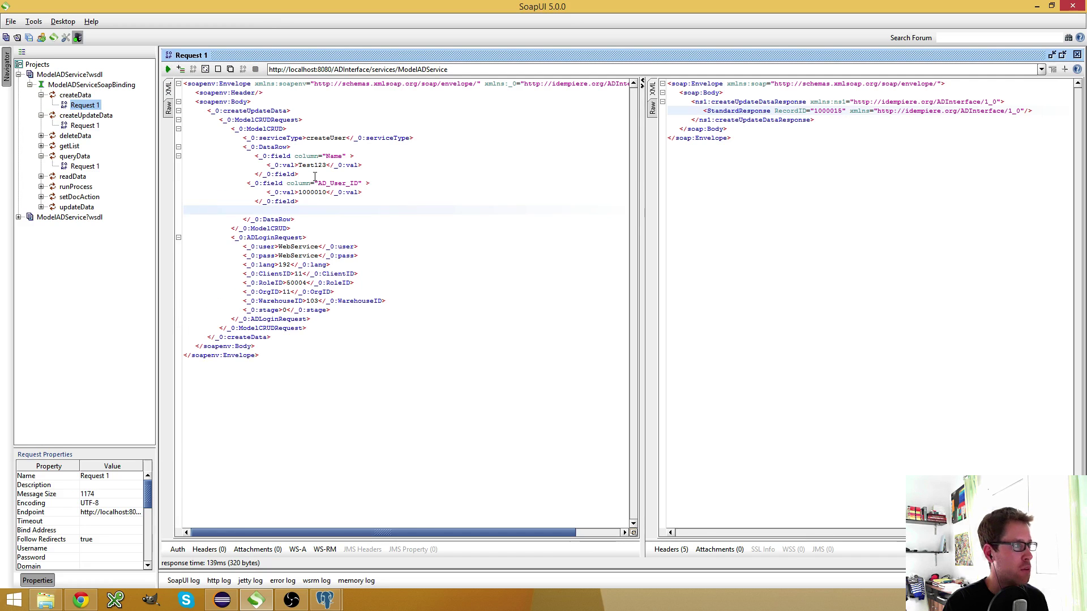
- Change the Name to Test1qqq23, resubmit, and bring the pgAdmin query window forward
click(318, 165)
text(qqq)
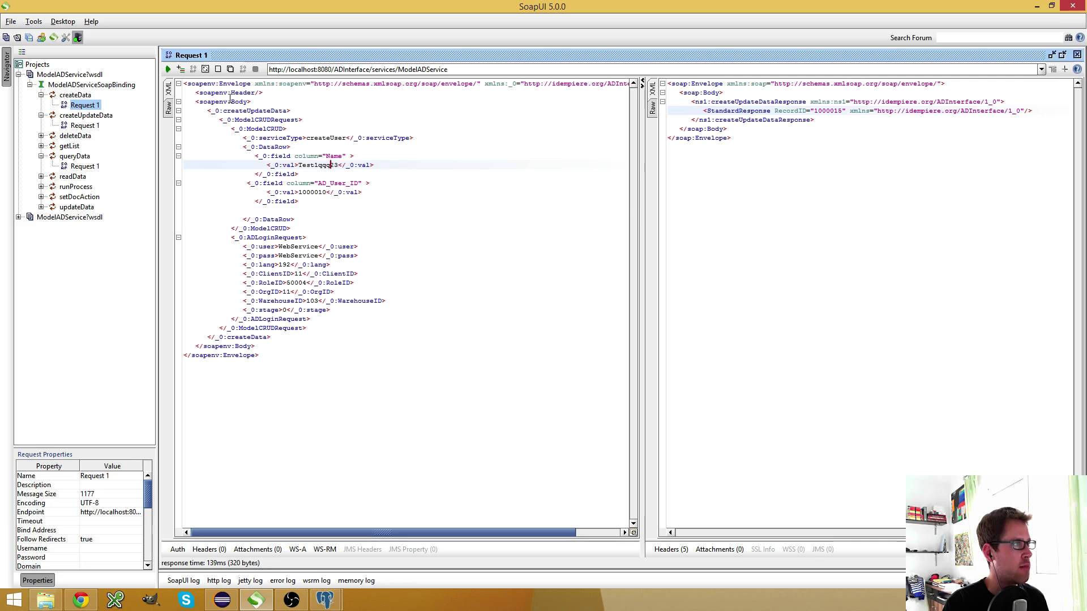
click(168, 70)
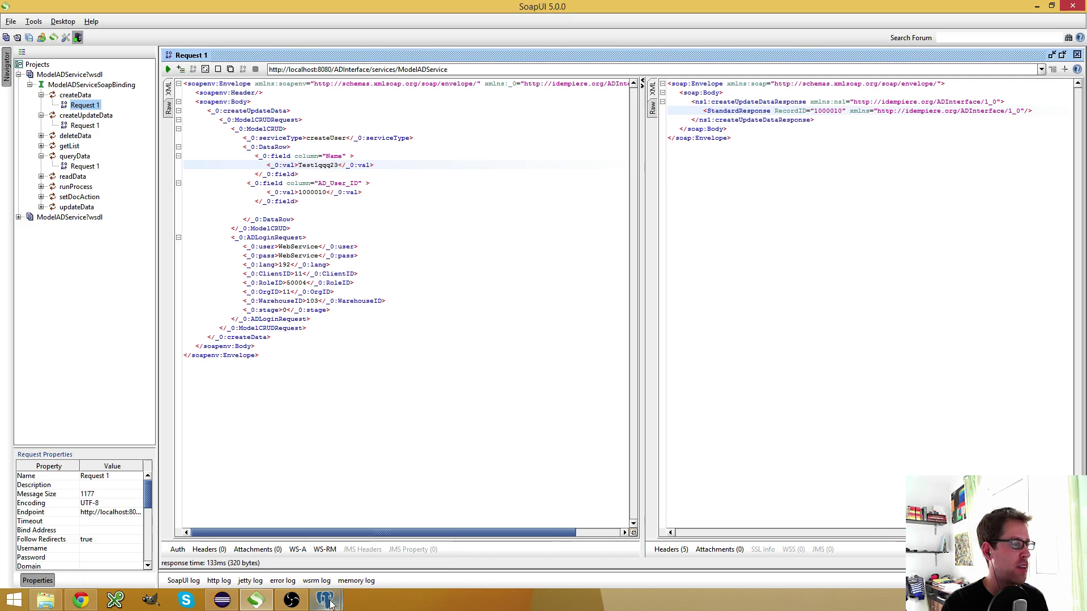
mouse_move(325, 600)
click(385, 553)
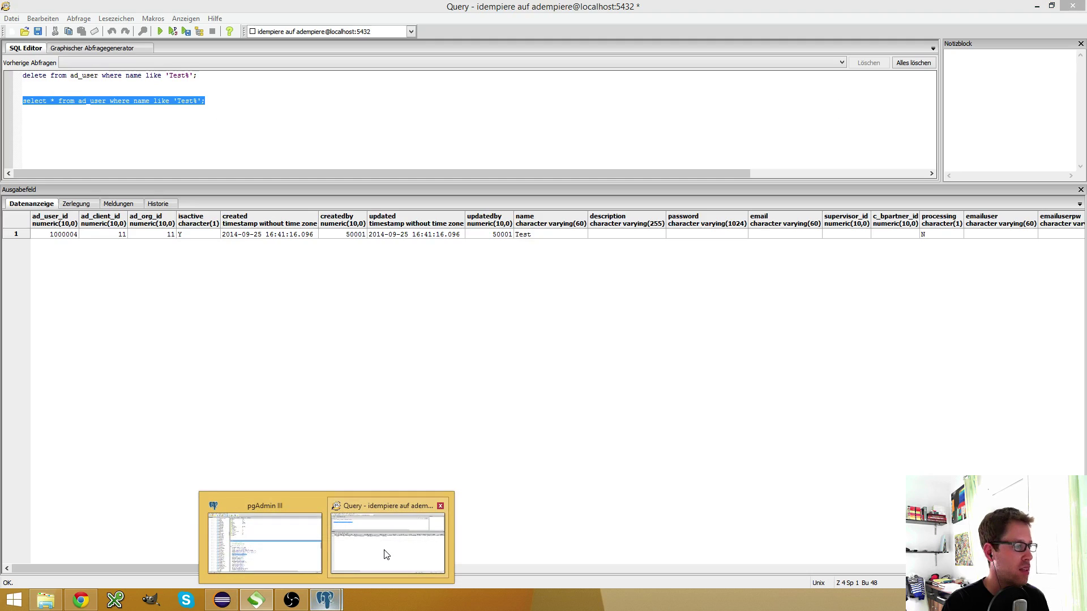
- Run the ad_user 'Test%' query and find record 1000010 now named Test1qqq23
click(224, 100)
drag(223, 100, 24, 101)
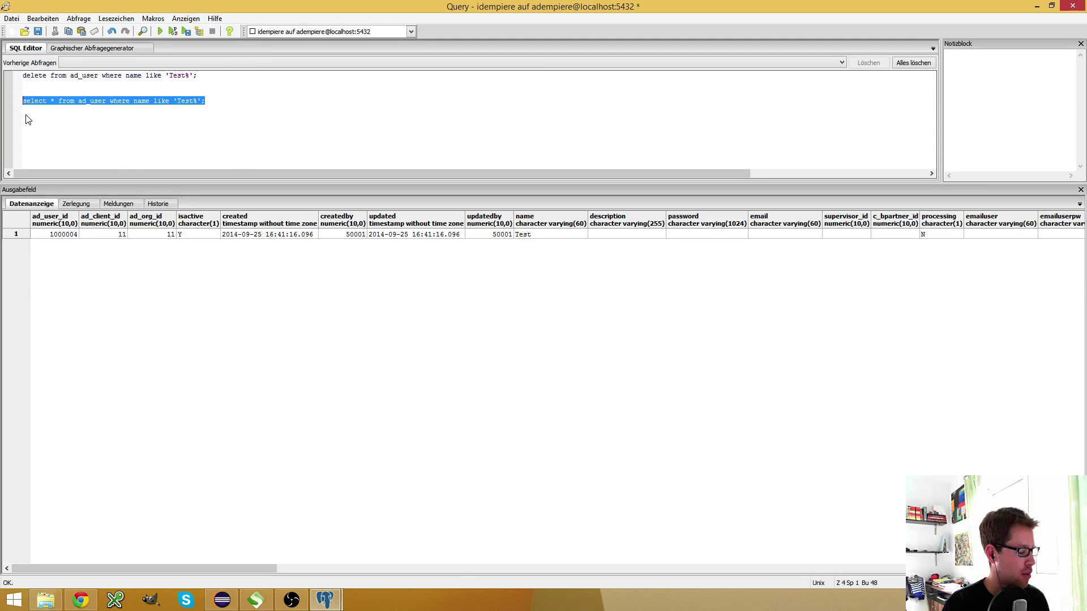
key(F5)
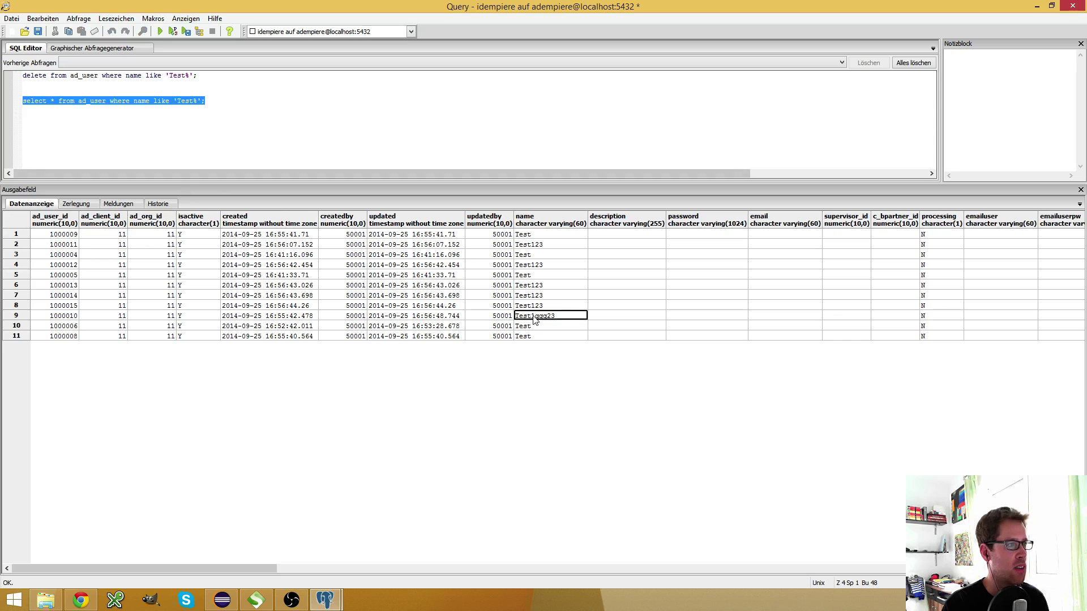
drag(52, 315, 579, 314)
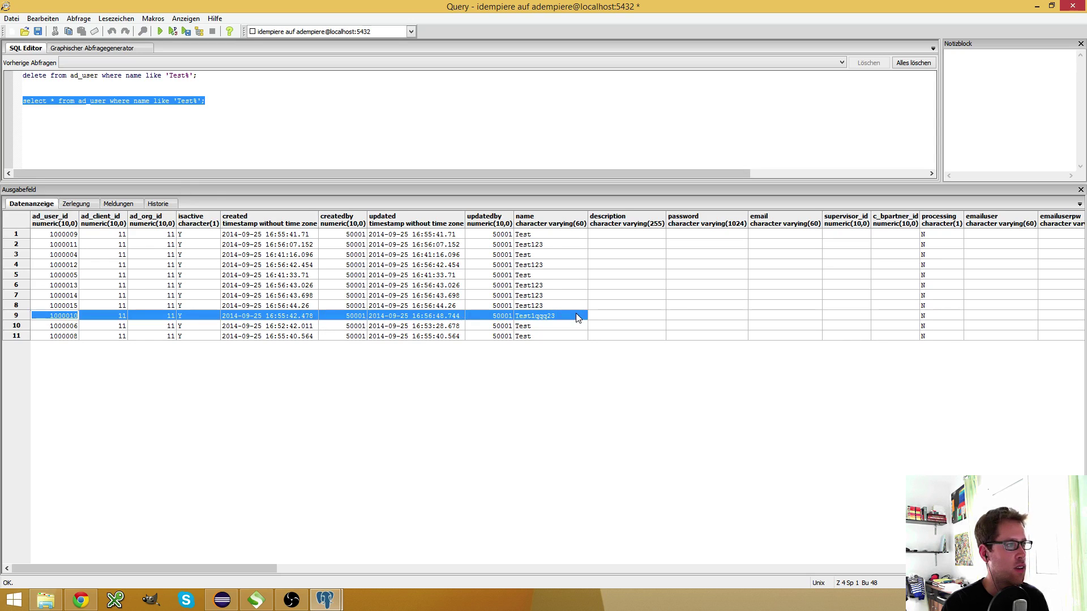
click(258, 597)
- Change the request's Name from Test1qqq23 to Hello World and resend it
double_click(319, 166)
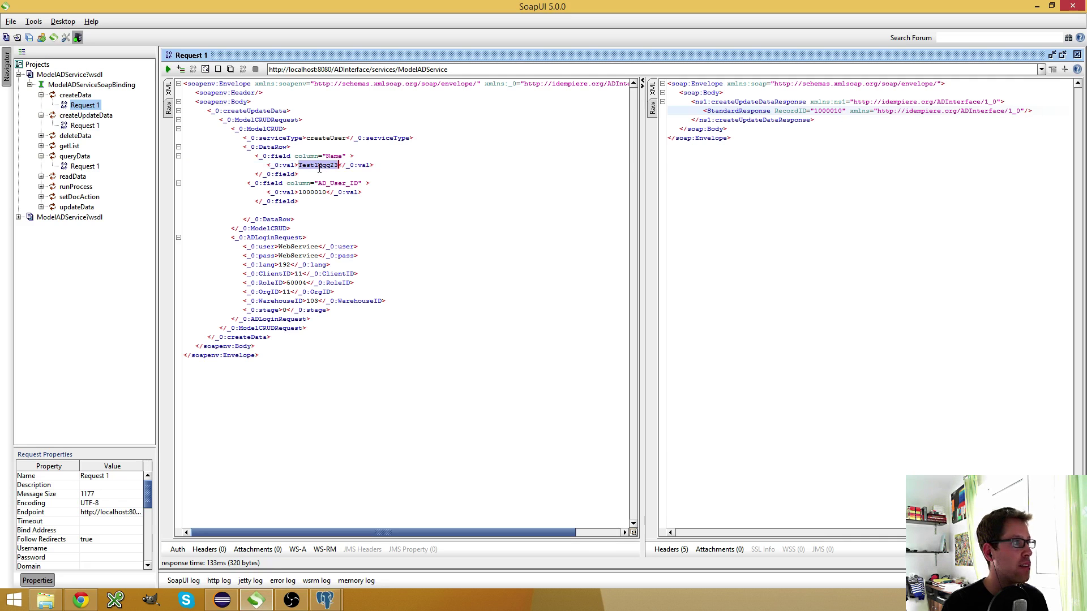
text(Hello )
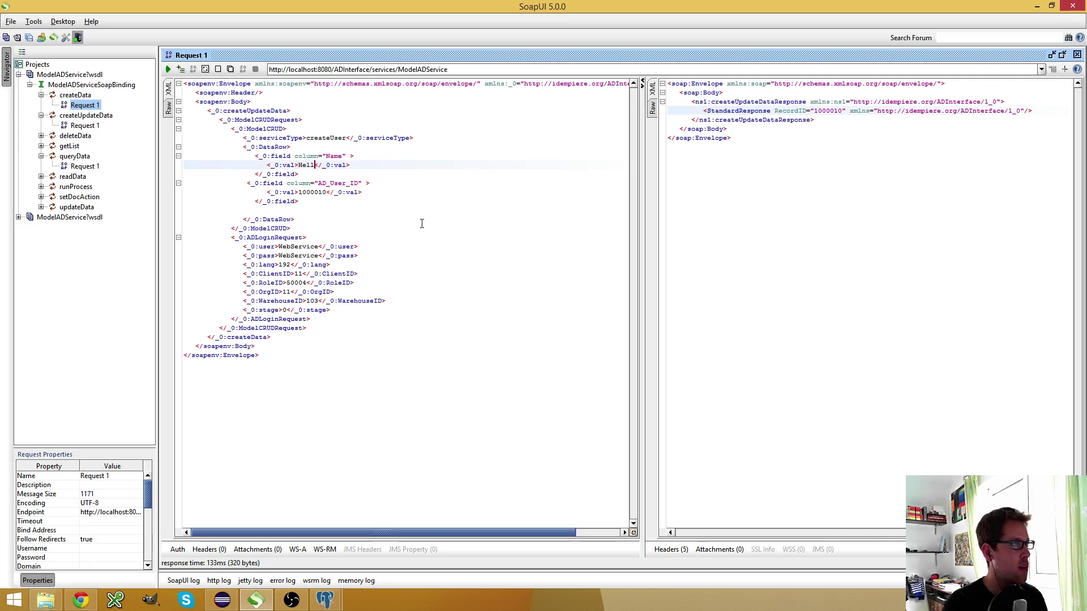
text(World)
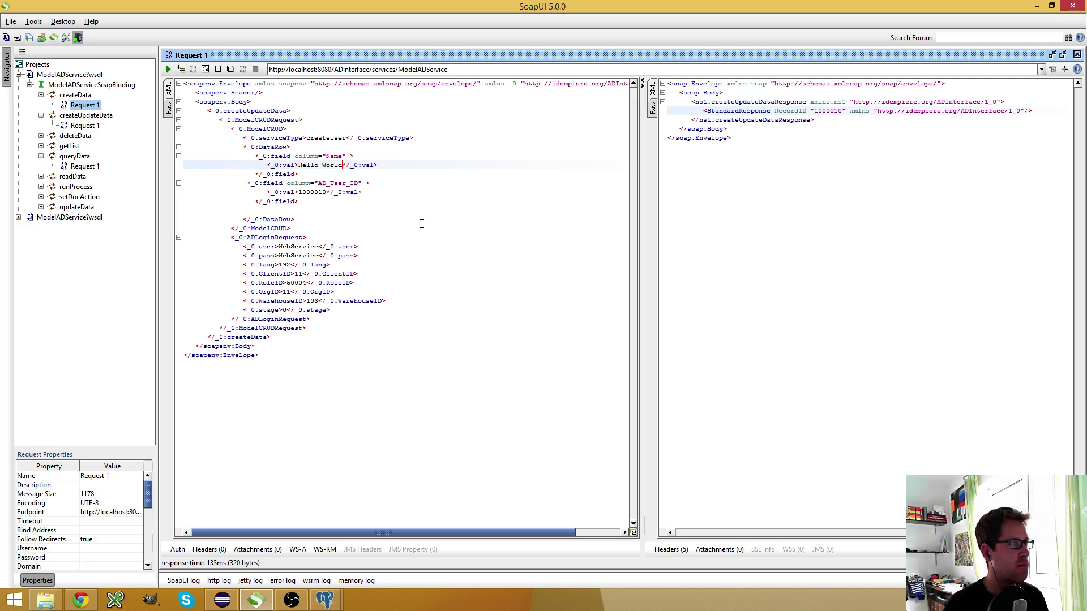
click(168, 69)
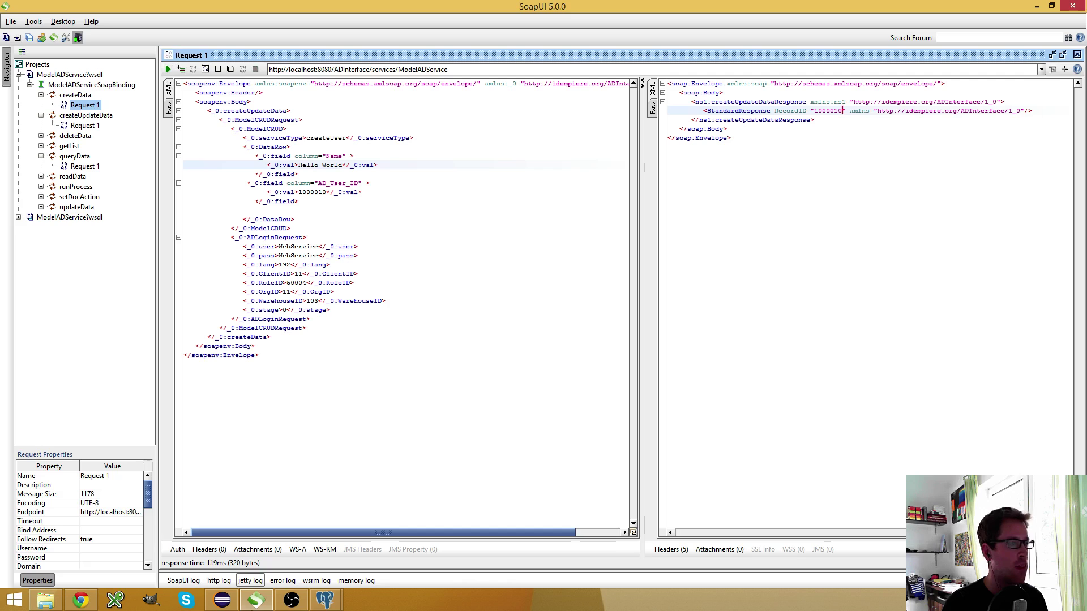
- Bring pgAdmin forward and rerun the 'Test%' ad_user query
mouse_move(328, 599)
click(384, 537)
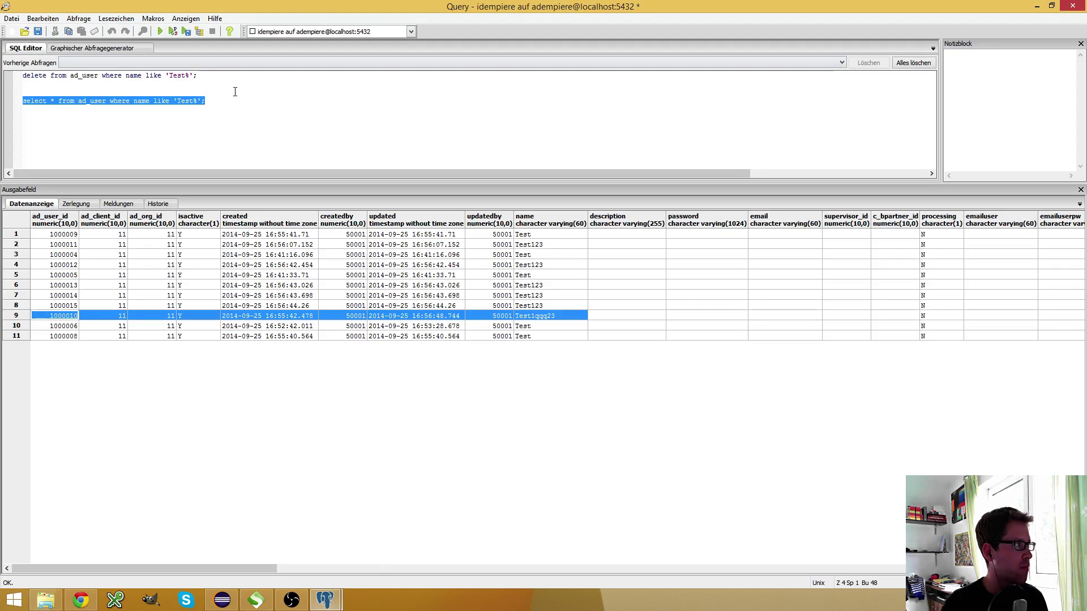
key(F5)
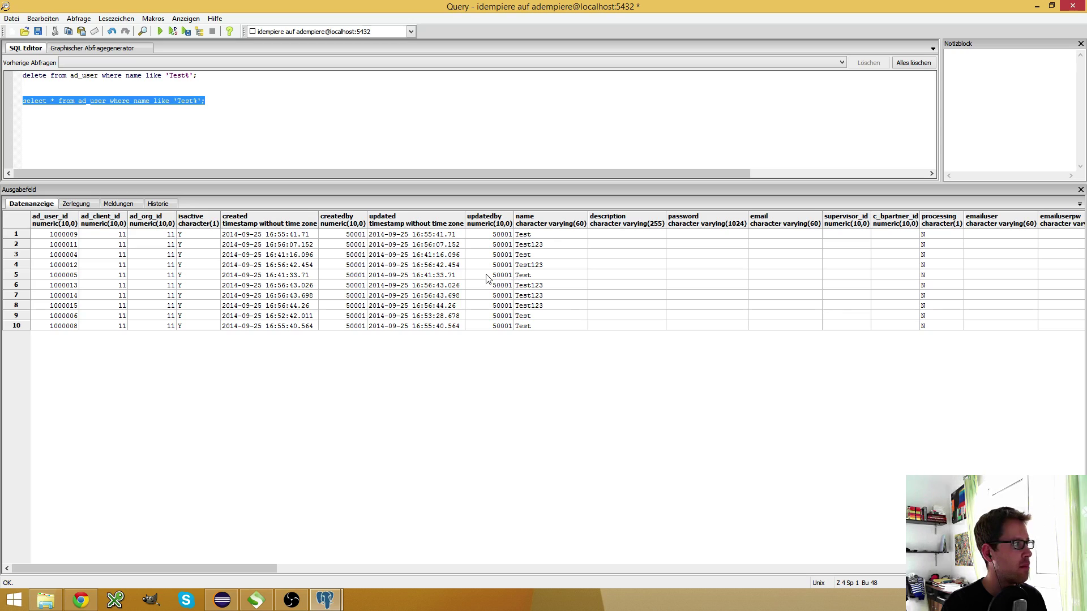
- Filter ad_user by 'Hello WOrld' to confirm record 1000010, then return to iDempiere
click(198, 101)
key(shift+Left)
key(shift+Left)
key(shift+Left)
key(shift+Left)
key(shift+Left)
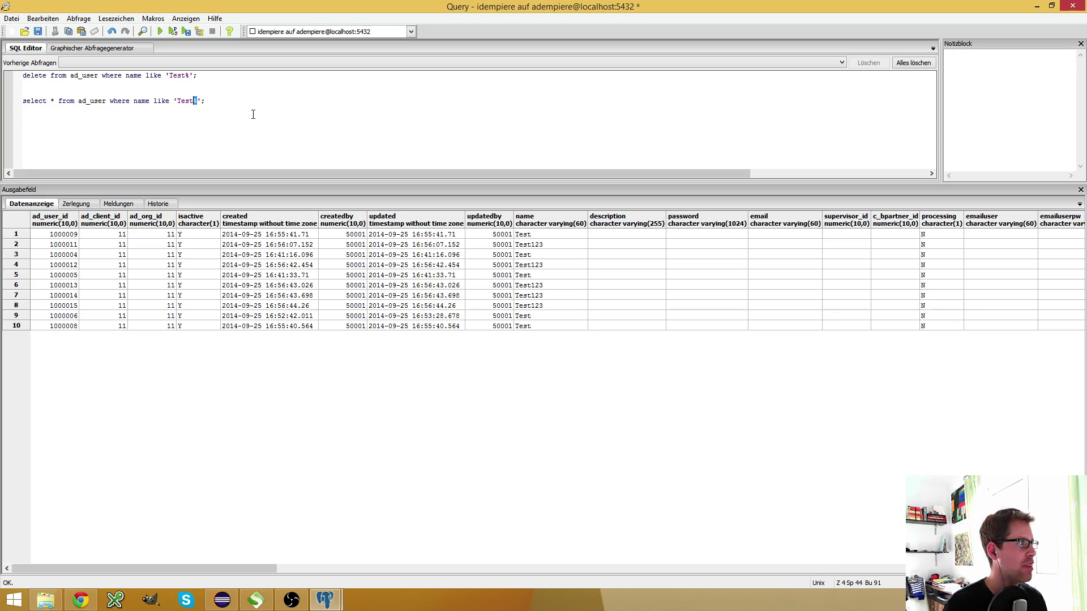
text(Hello WO)
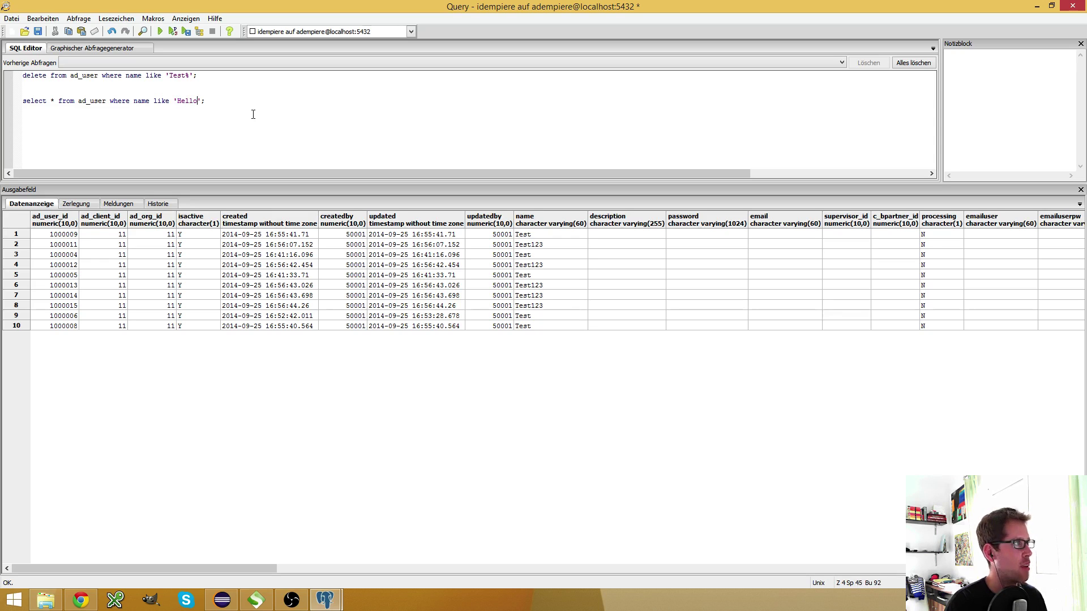
text(rld)
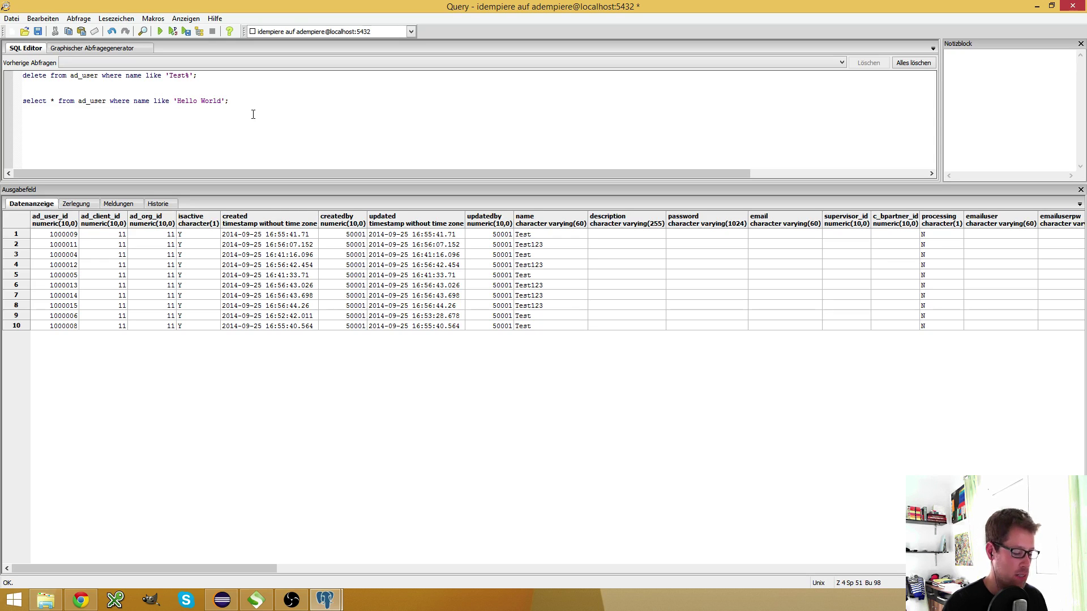
key(shift+Home)
key(F5)
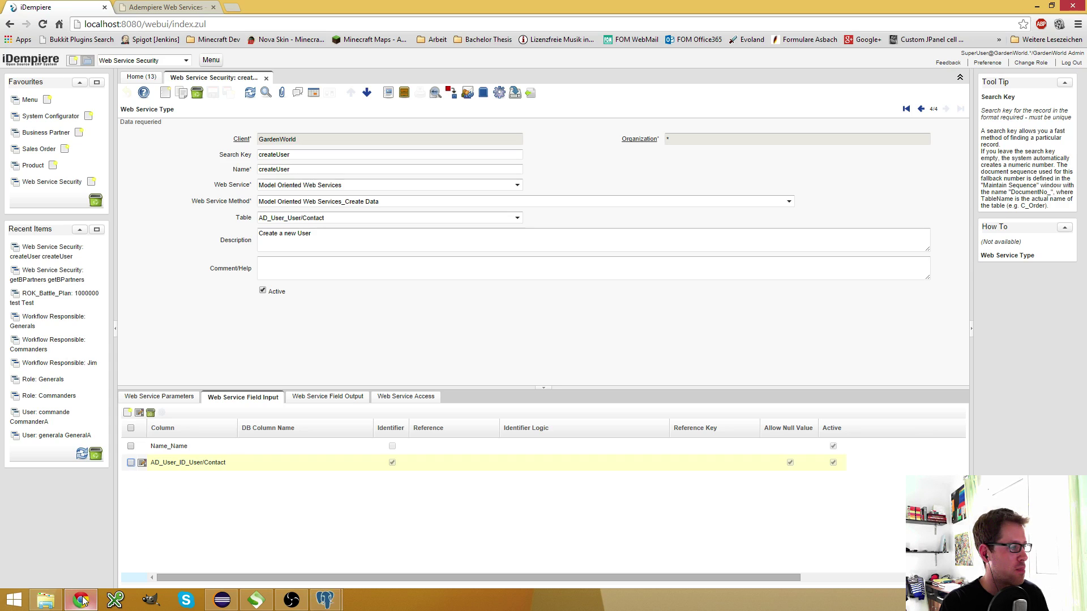
click(81, 601)
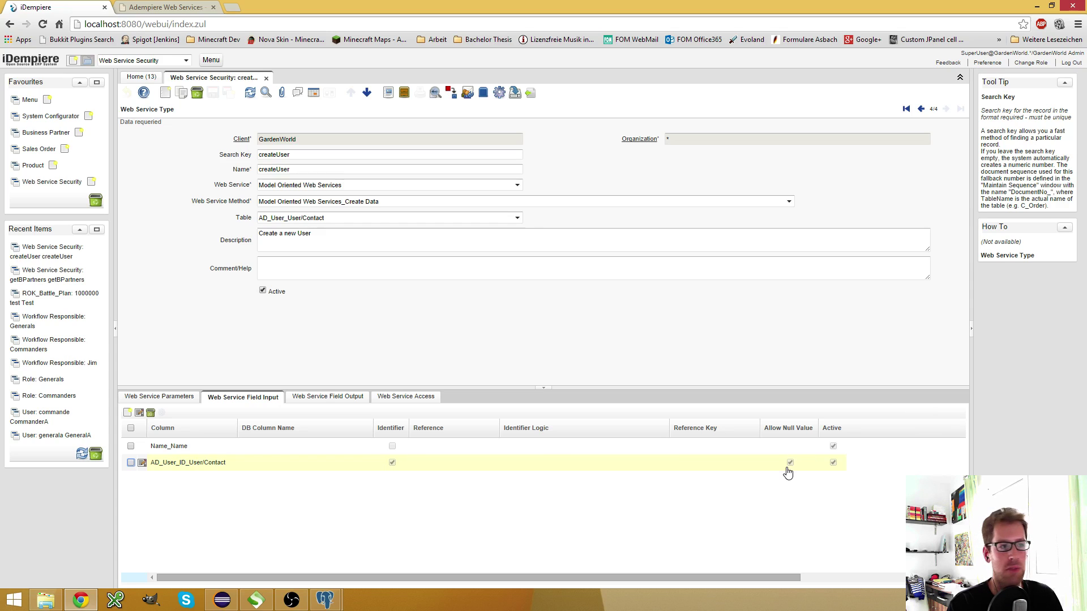
- Uncheck Allow Null Value on createUser's AD_User_ID field input, save it, and return to SoapUI
click(257, 396)
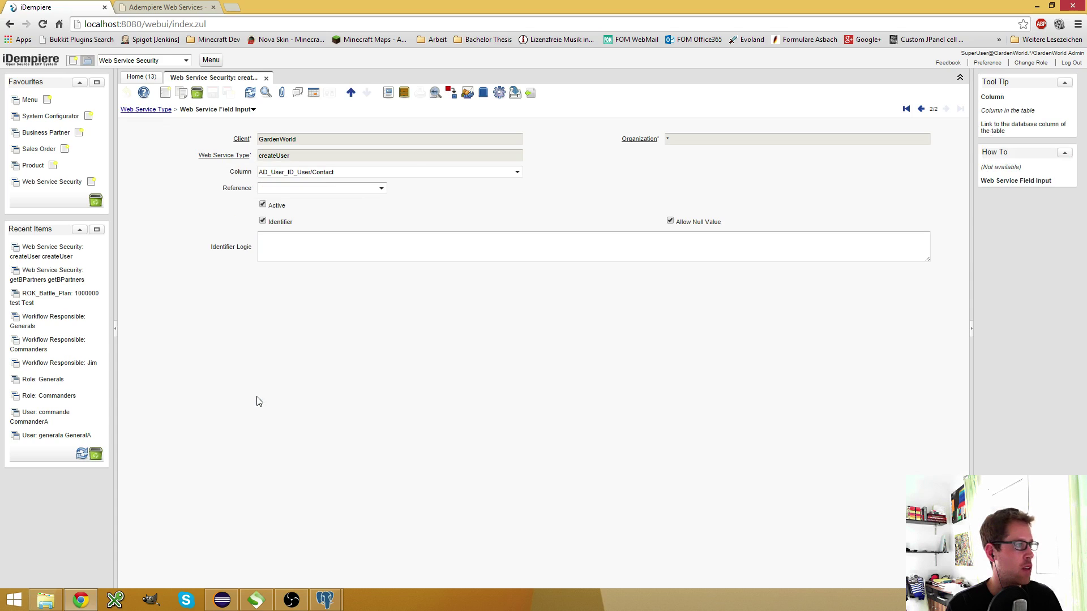
click(670, 221)
click(213, 92)
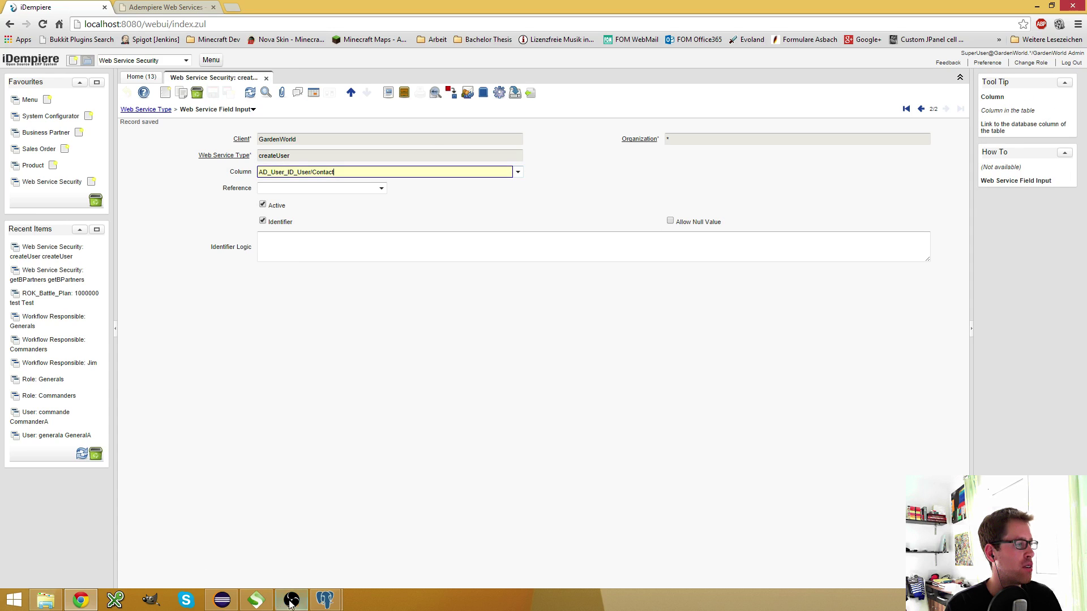
click(257, 600)
- Remove the AD_User_ID field from the createUser request and send it twice, creating two new users
drag(187, 210, 204, 182)
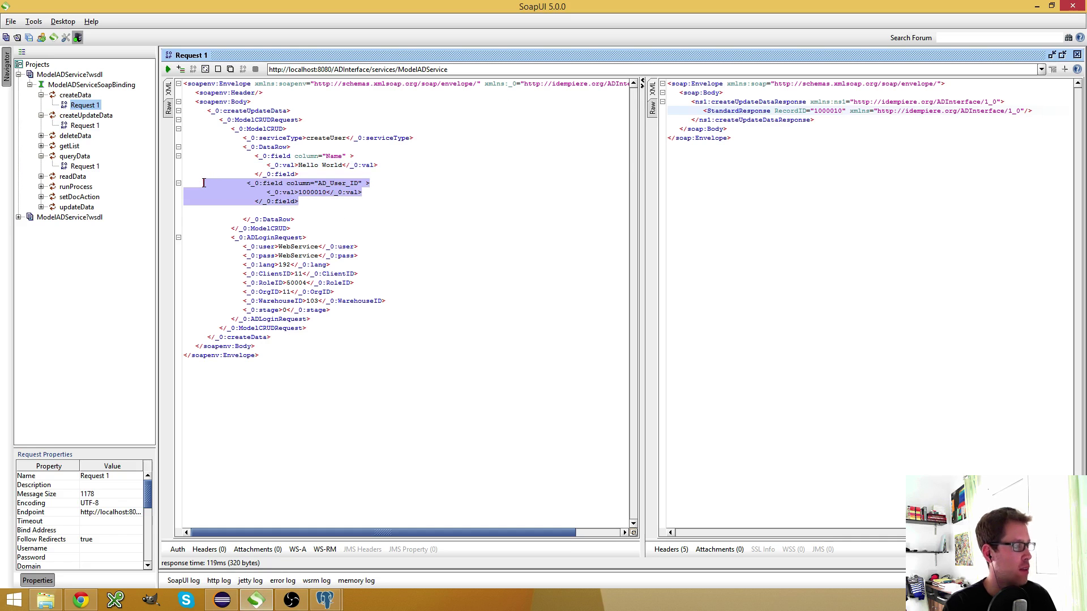
key(Delete)
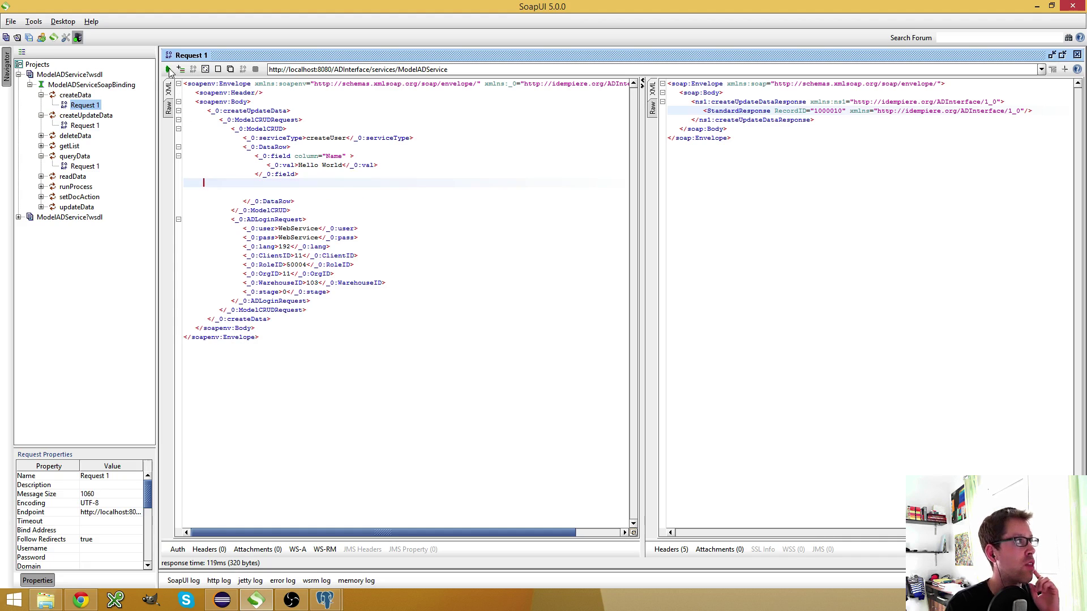
click(168, 69)
click(168, 69)
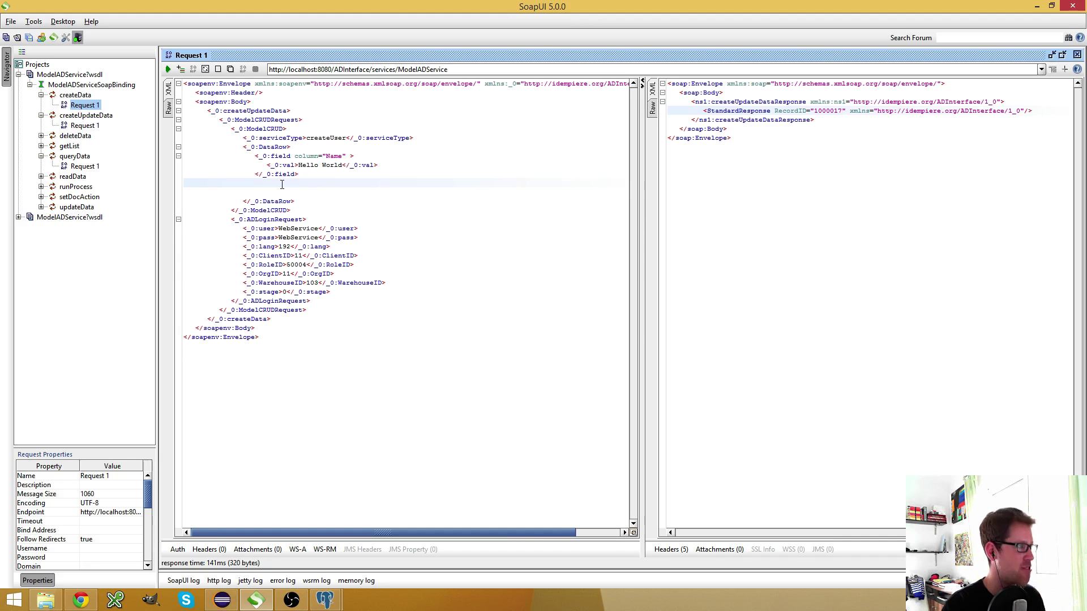
- Restore the AD_User_ID field with an empty value and resend, getting the 'could not be set' error
text(<_0:field column="AD_User_ID" >      <_0:val></_0:val>   </_0:field>)
key(Up)
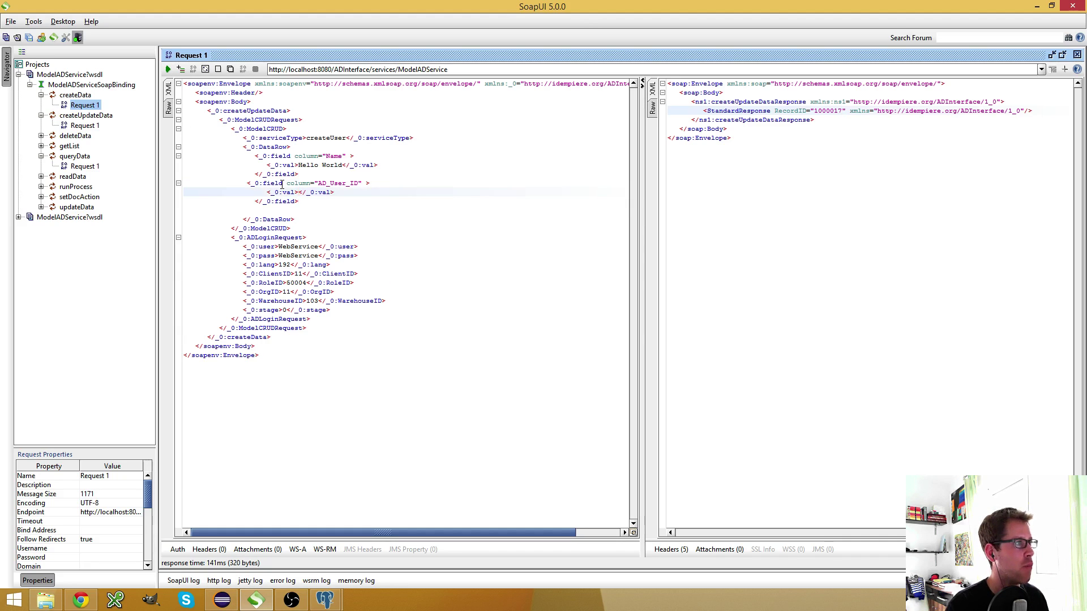
click(168, 71)
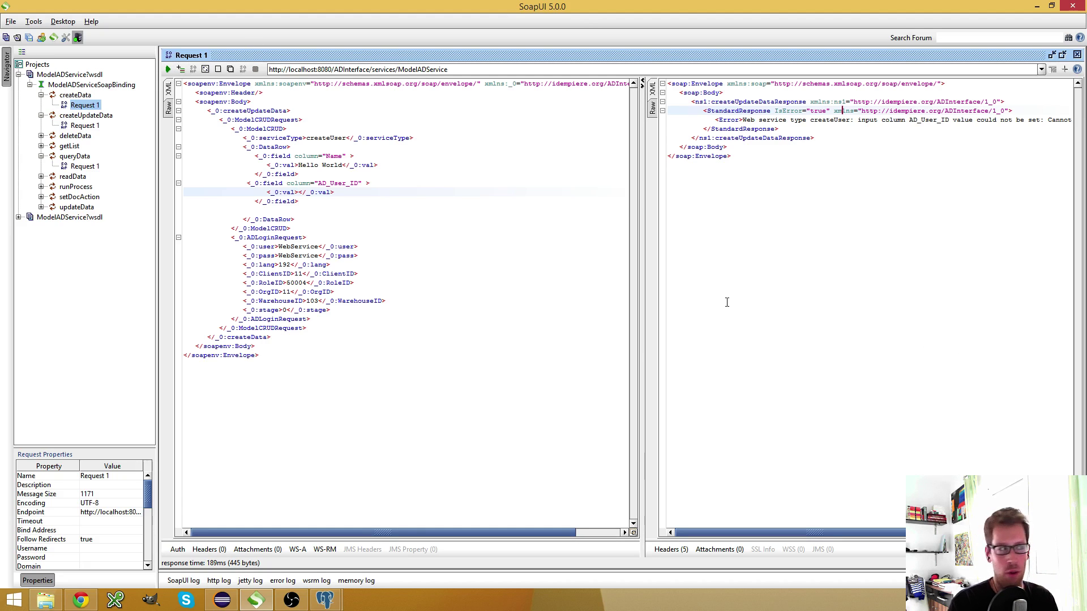
click(309, 201)
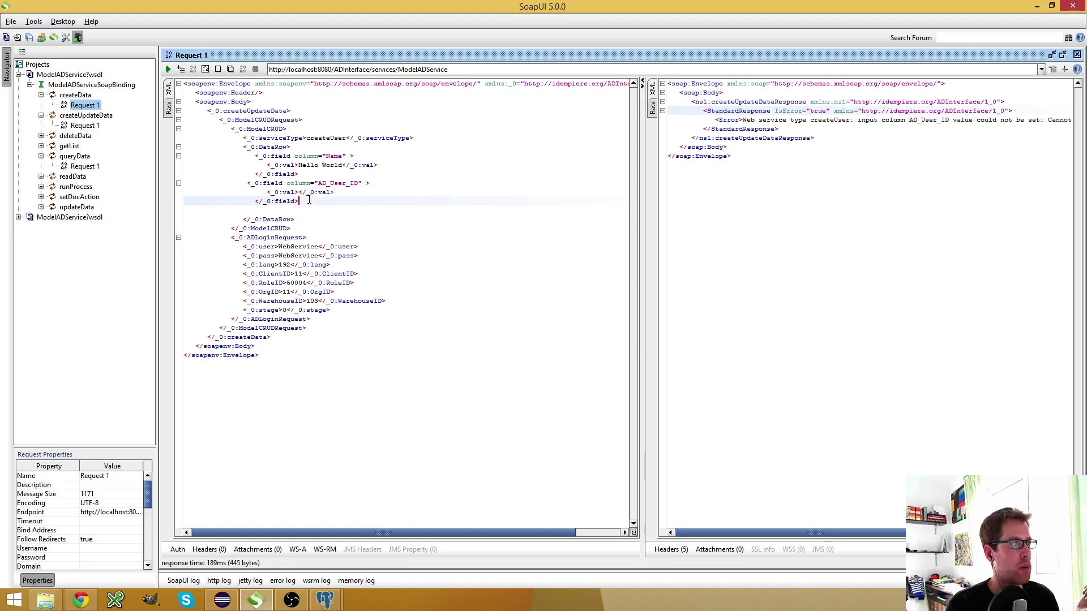
- Highlight createUpdateData in the request XML, then return to iDempiere in Chrome
double_click(258, 111)
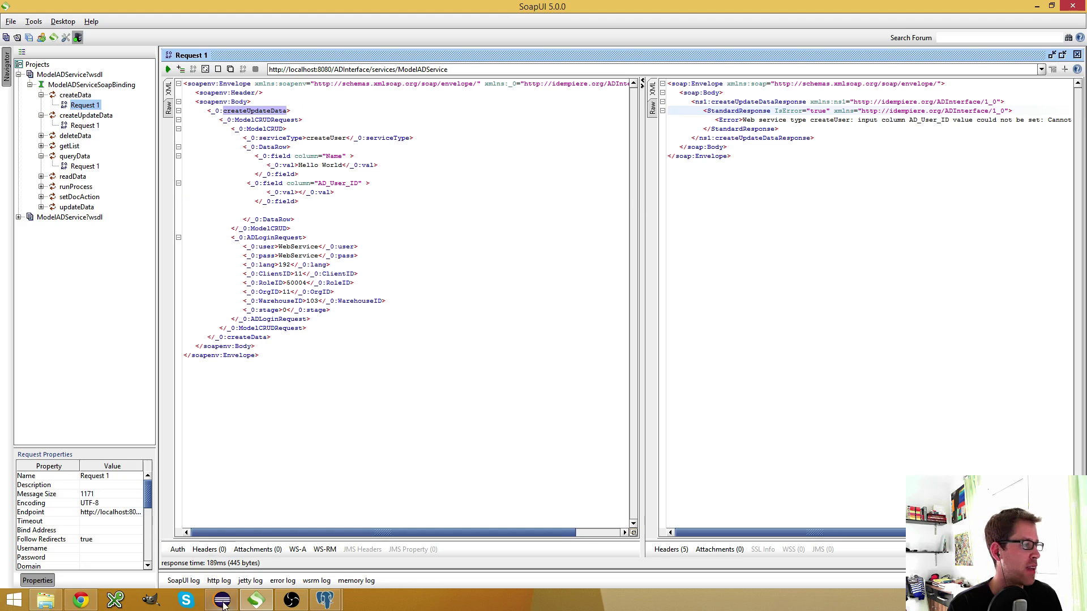
click(81, 600)
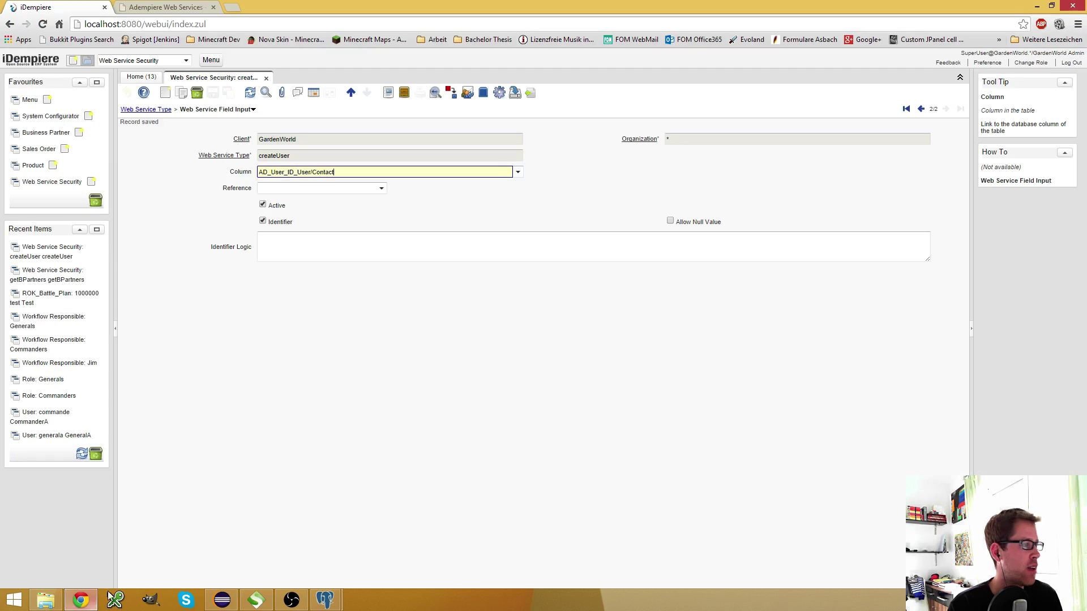
- Go back to the createUser Web Service Type and list its TableName, Action and RecordID parameters
click(156, 111)
click(174, 400)
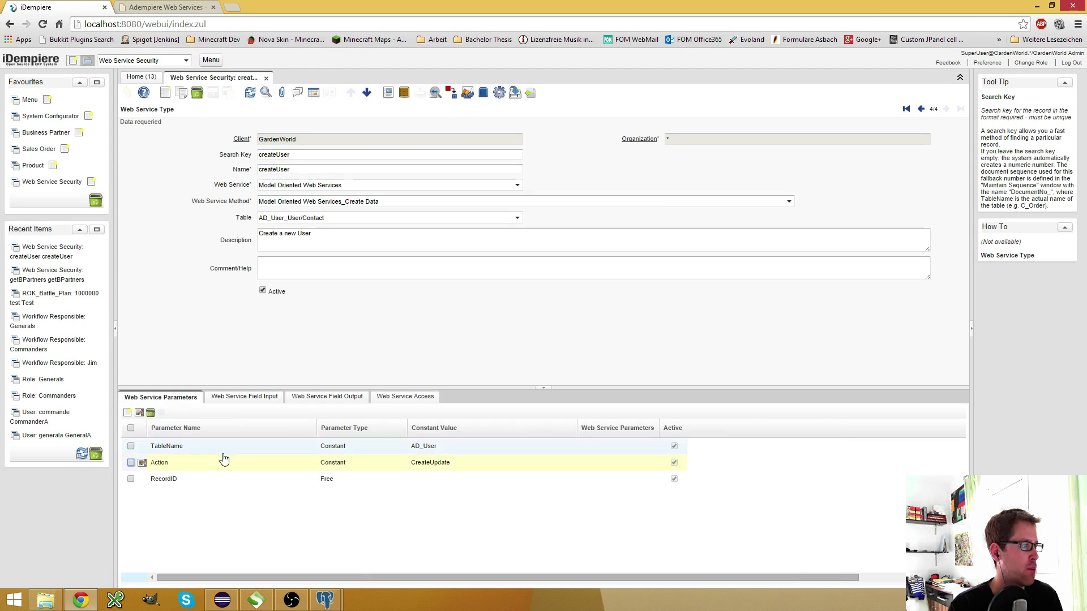